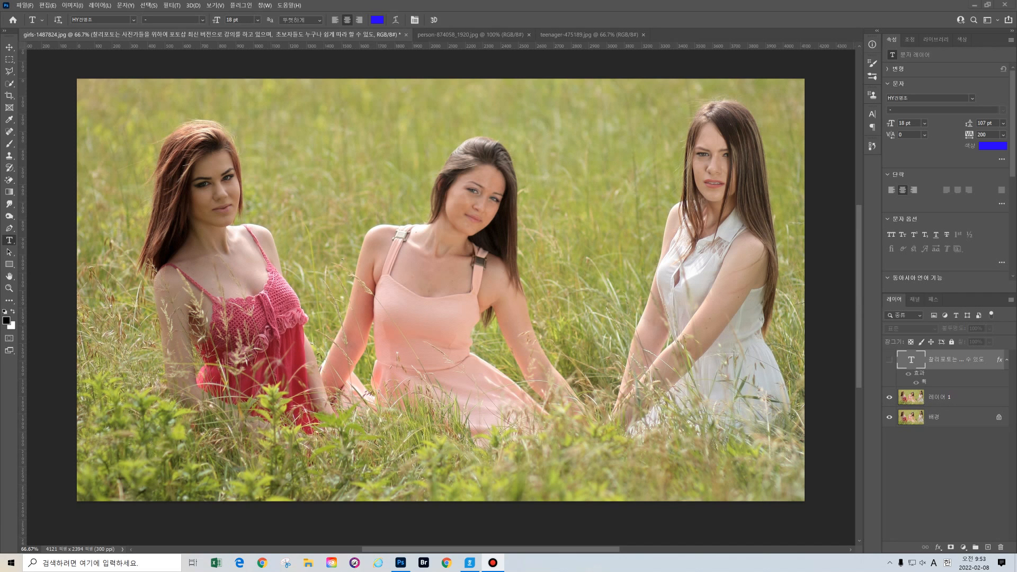
Step: Show the hidden text layer above the photo layers in girls-1487824.jpg
click(890, 360)
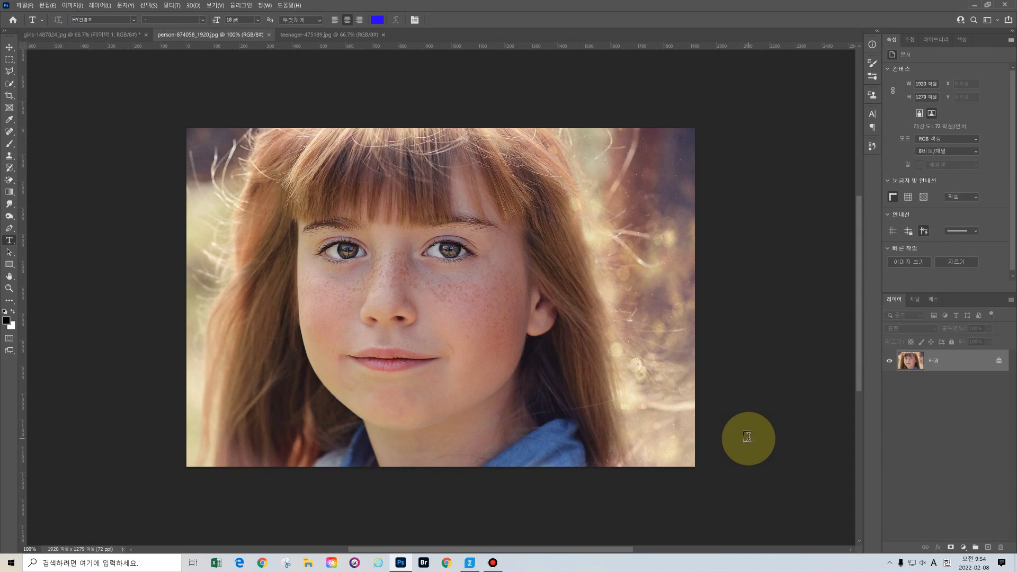
Step: Duplicate the background layer of person-874058_1920.jpg and open the Liquify filter on the copy
key(ctrl+j)
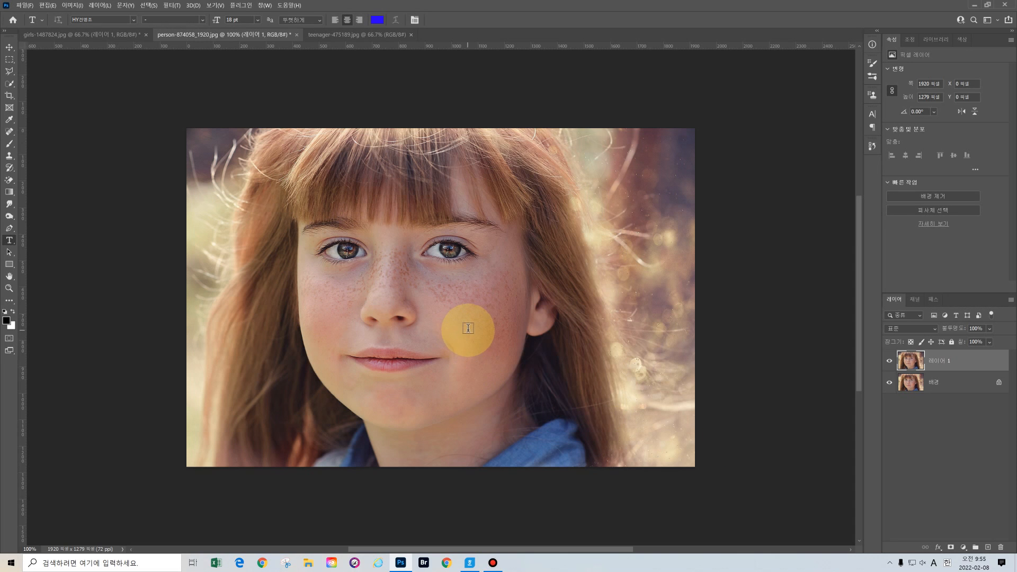
scroll(471, 324, up, 1)
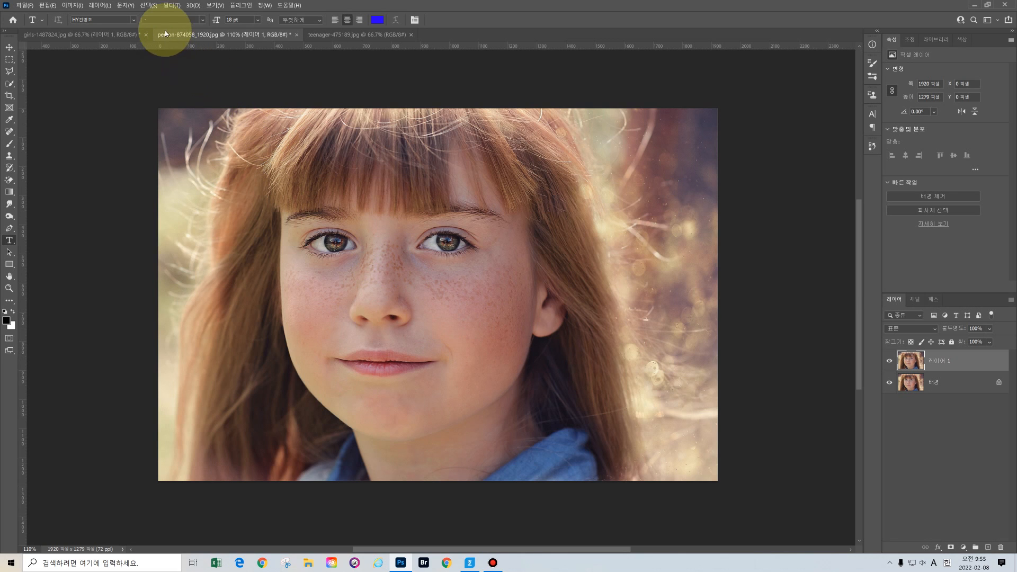
click(173, 6)
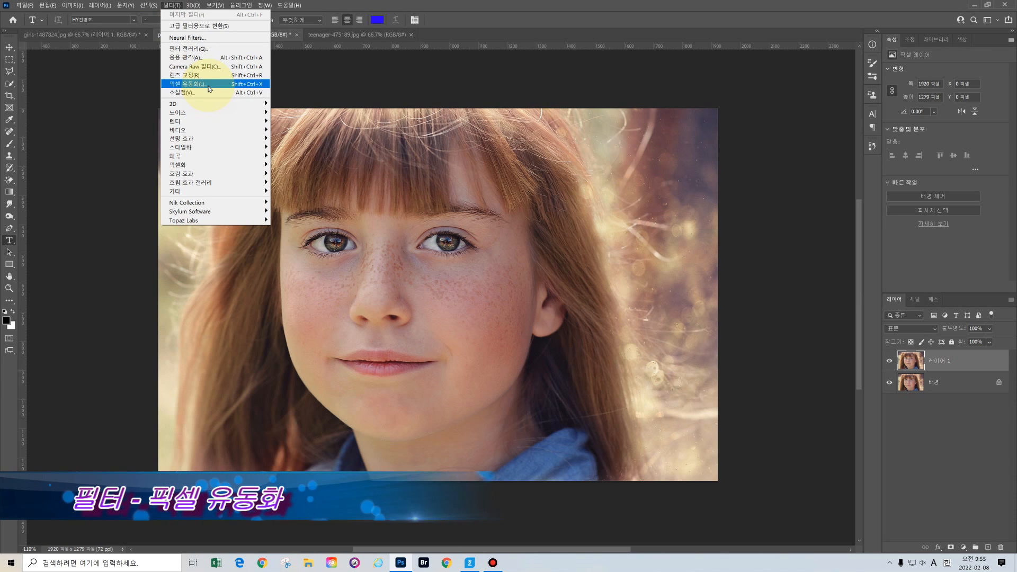
click(208, 86)
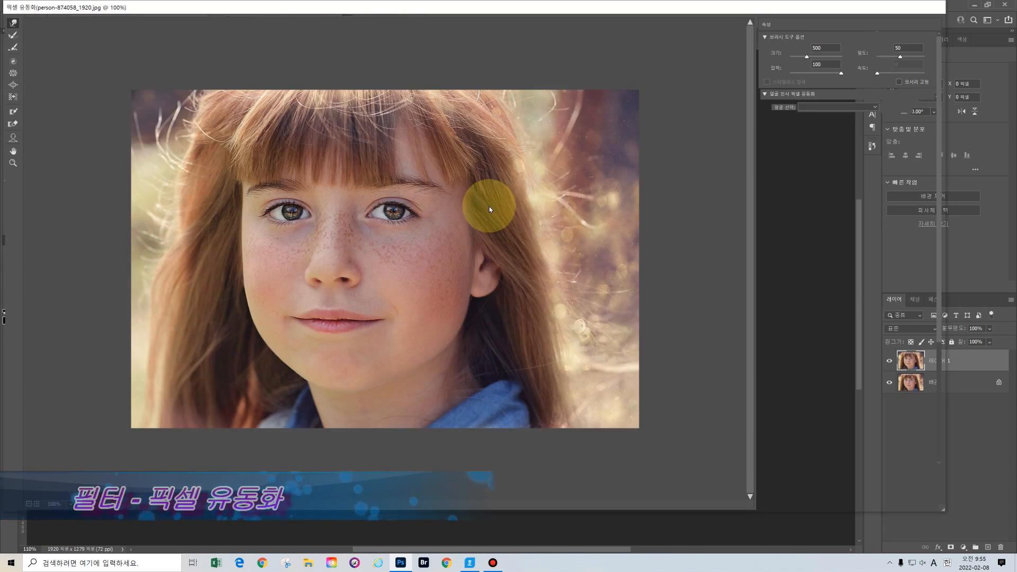
Step: Adjust the girl's face outline with the Liquify Face tool, setting the face width to 4 and the jawline to 3
key(d)
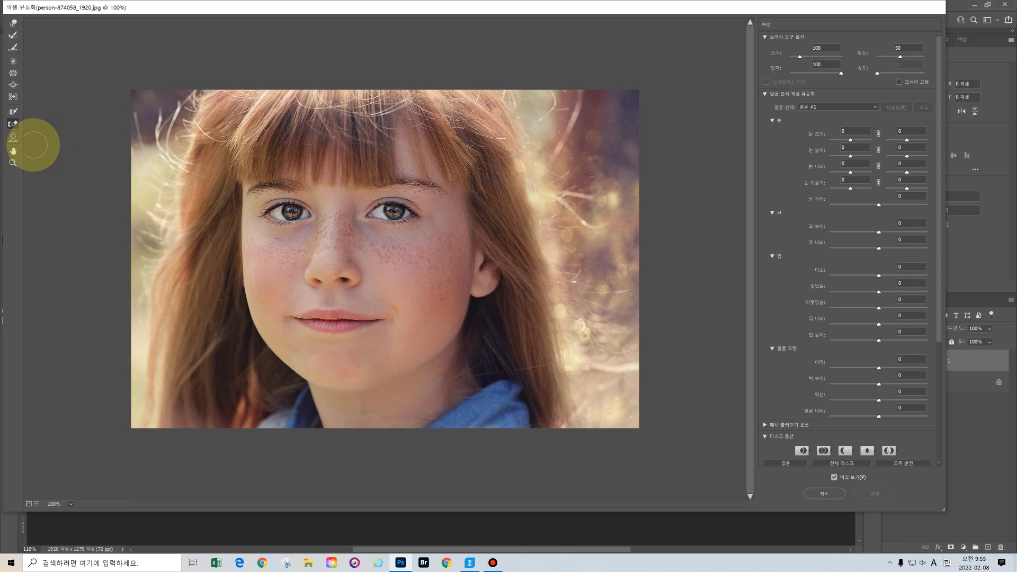
click(12, 141)
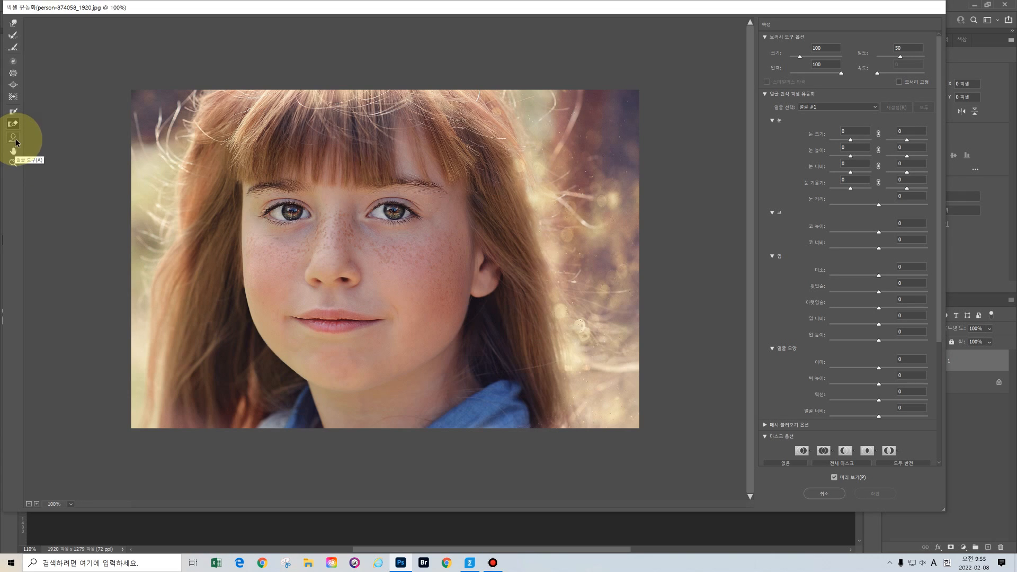
click(13, 140)
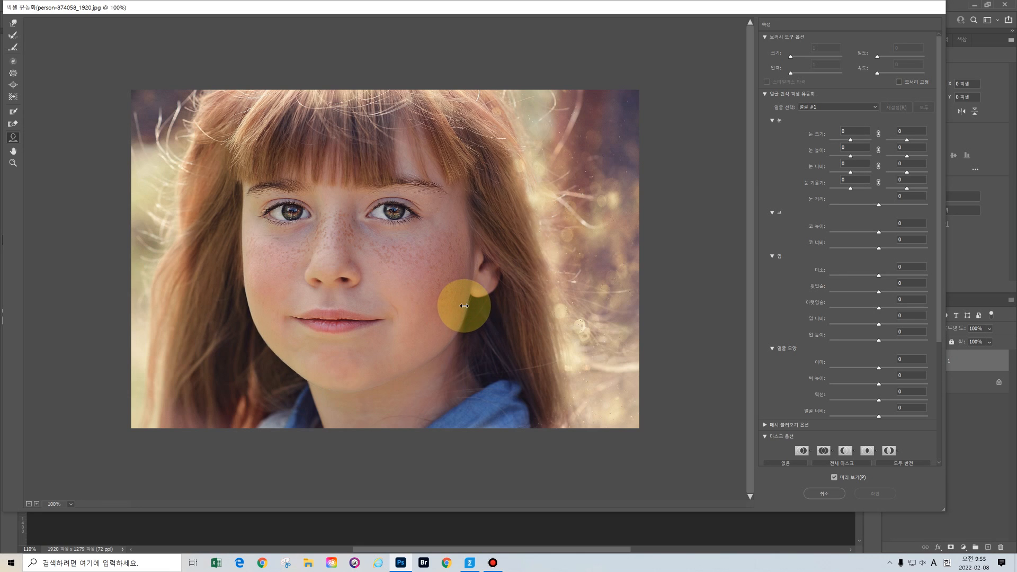
drag(465, 306, 469, 305)
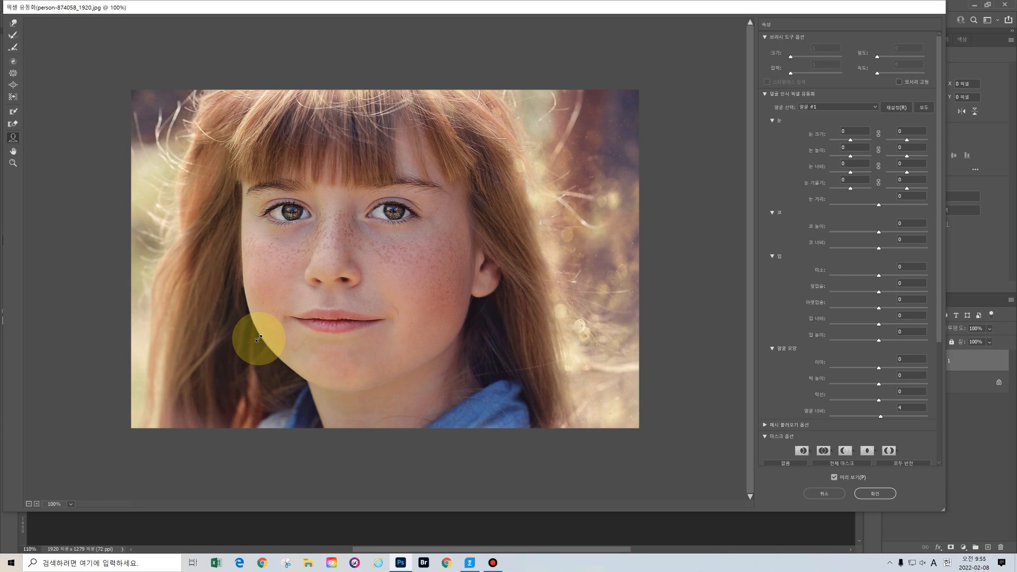
drag(259, 338, 256, 336)
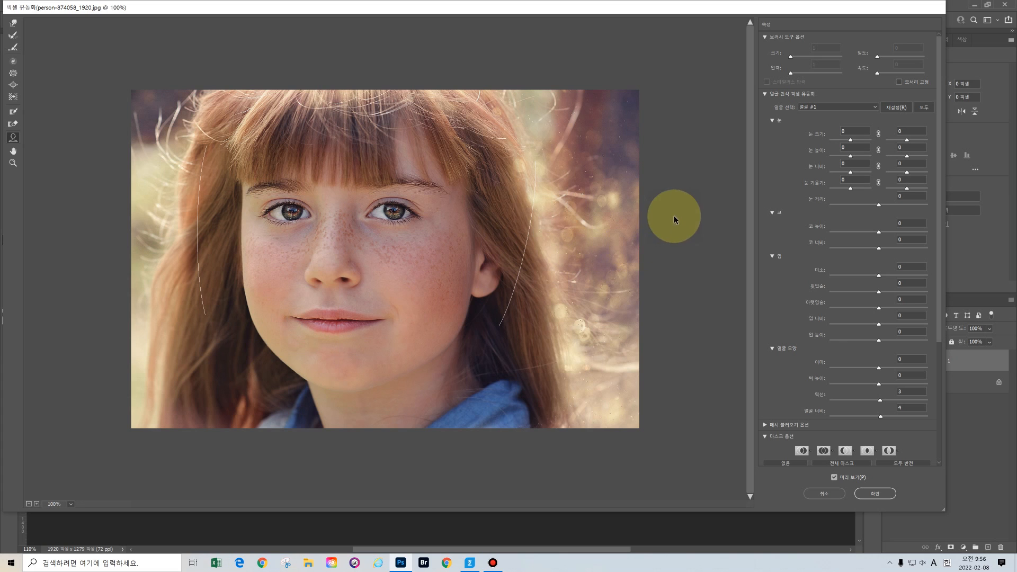
Step: Push the cheek and jaw on the image's left side inward with Forward Warp at brush size 500, and compare using the preview
click(13, 24)
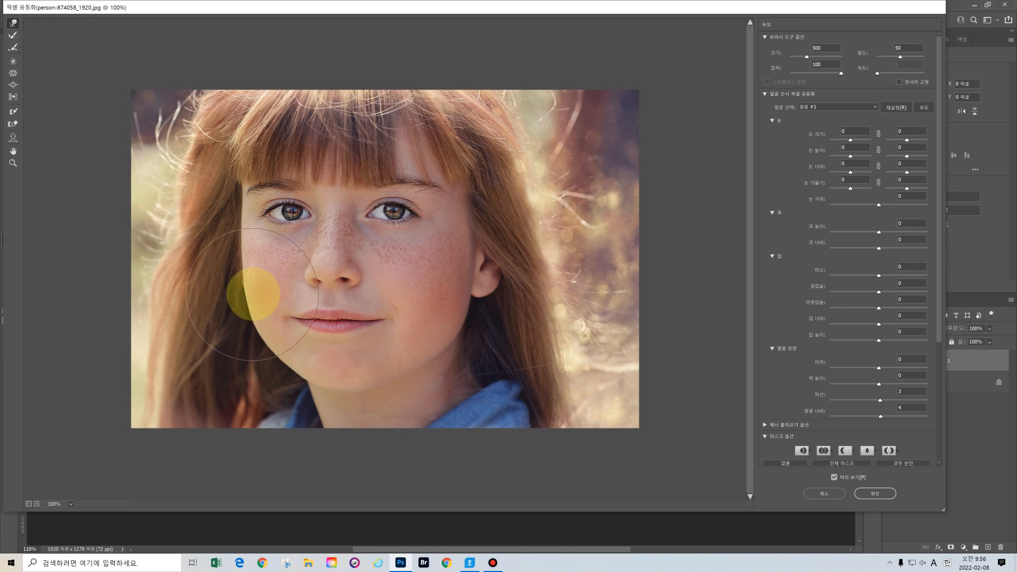
key(bracketright)
key(bracketright)
key(bracketleft)
key(bracketleft)
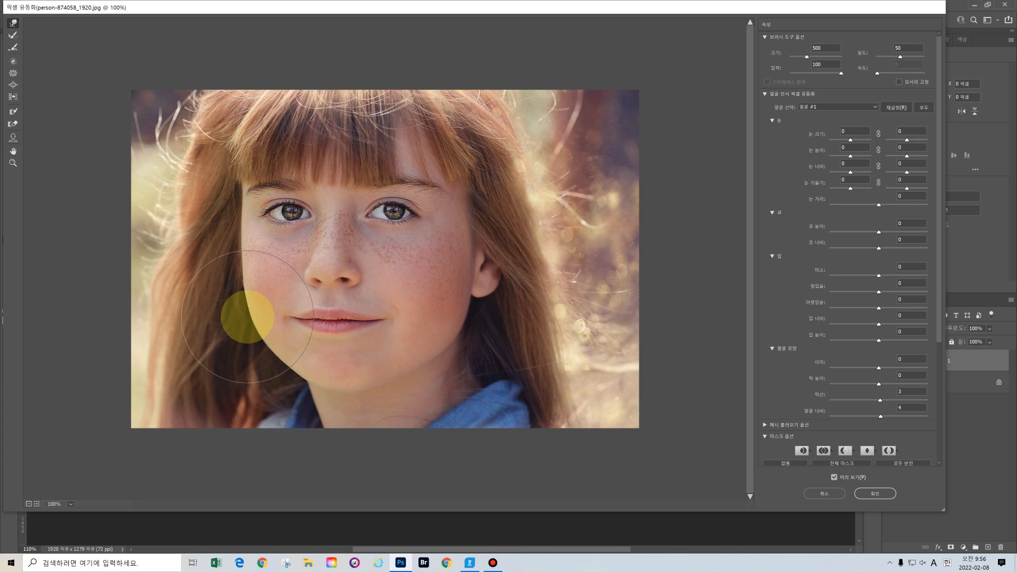
mouse_move(247, 316)
mouse_down()
mouse_move(252, 335)
mouse_move(243, 289)
mouse_up()
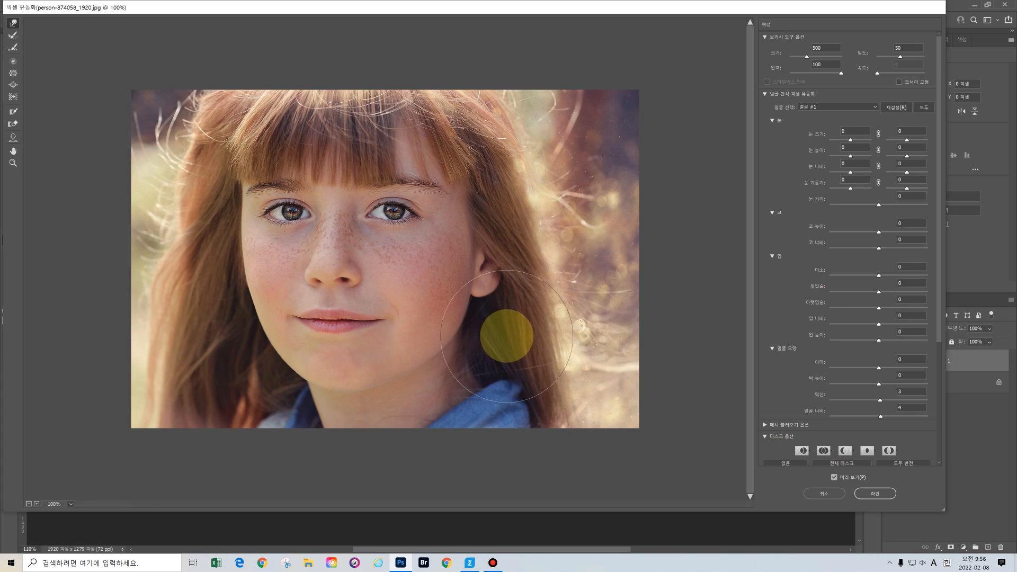
click(834, 478)
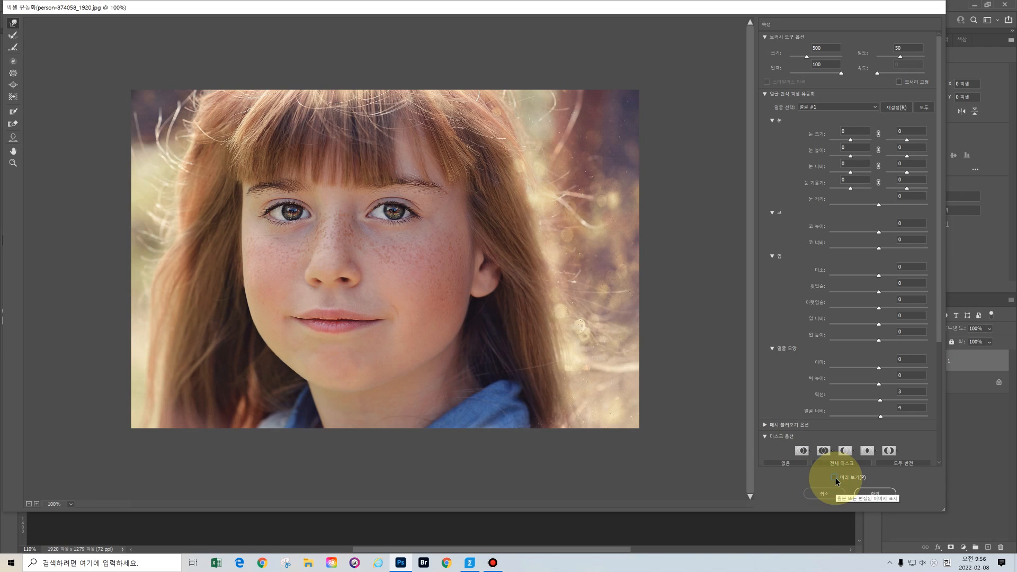
click(835, 477)
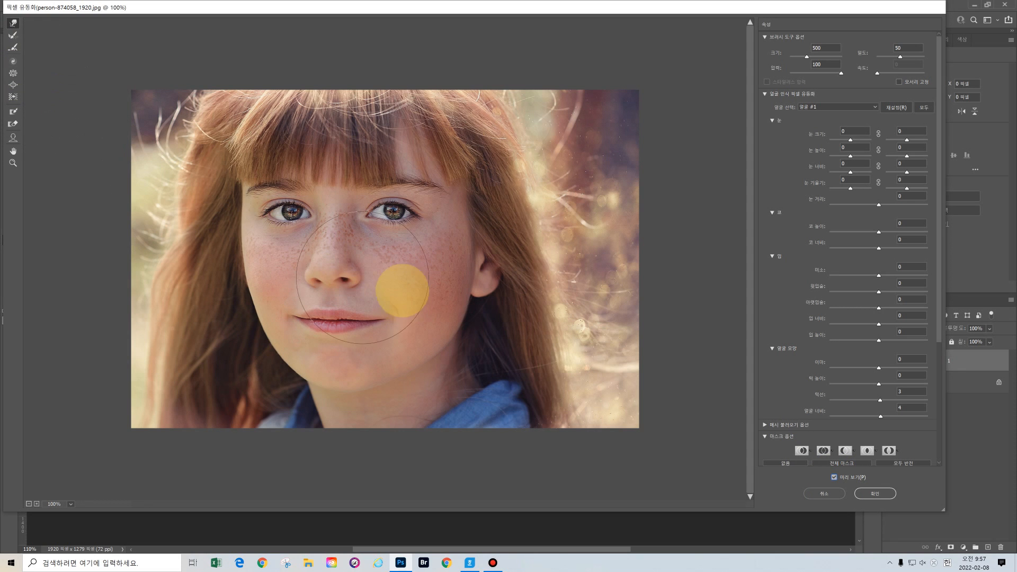
Step: Protect the eyes, nose, mouth and inner cheeks with a freeze mask, enlarging the brush to 150, and switch to Forward Warp
key(ctrl+plus)
scroll(314, 187, up, 2)
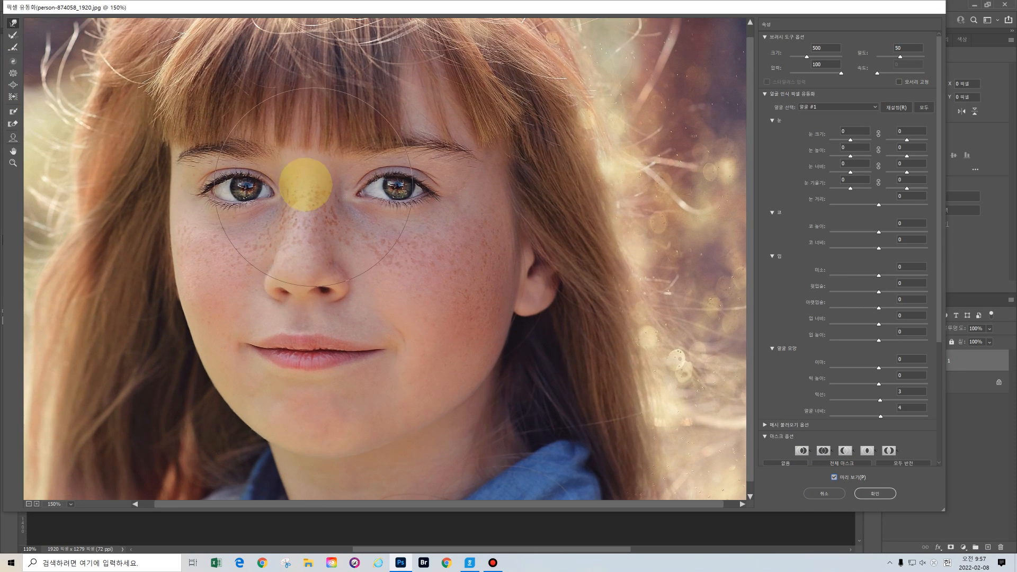
drag(262, 172, 271, 178)
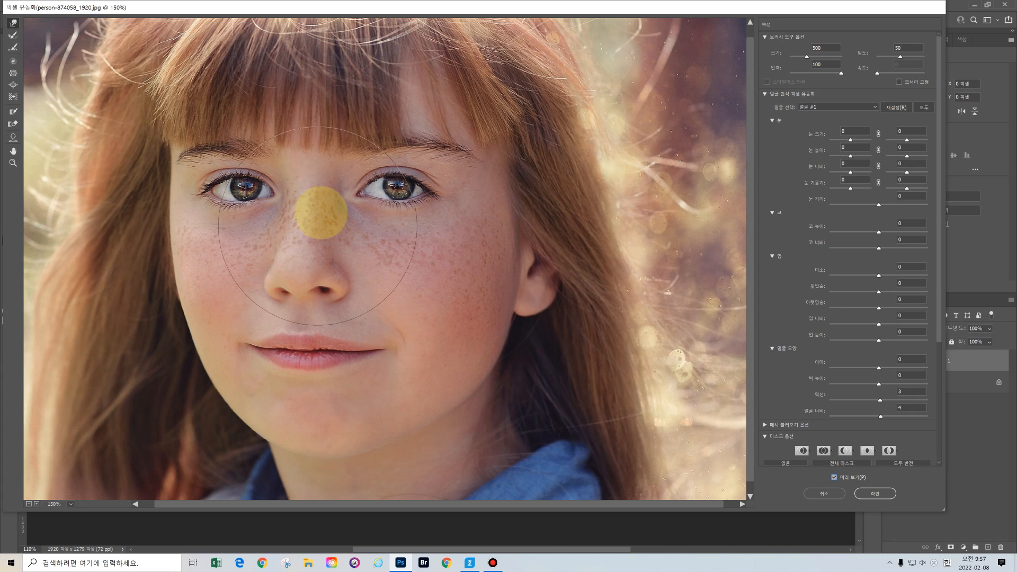
click(14, 113)
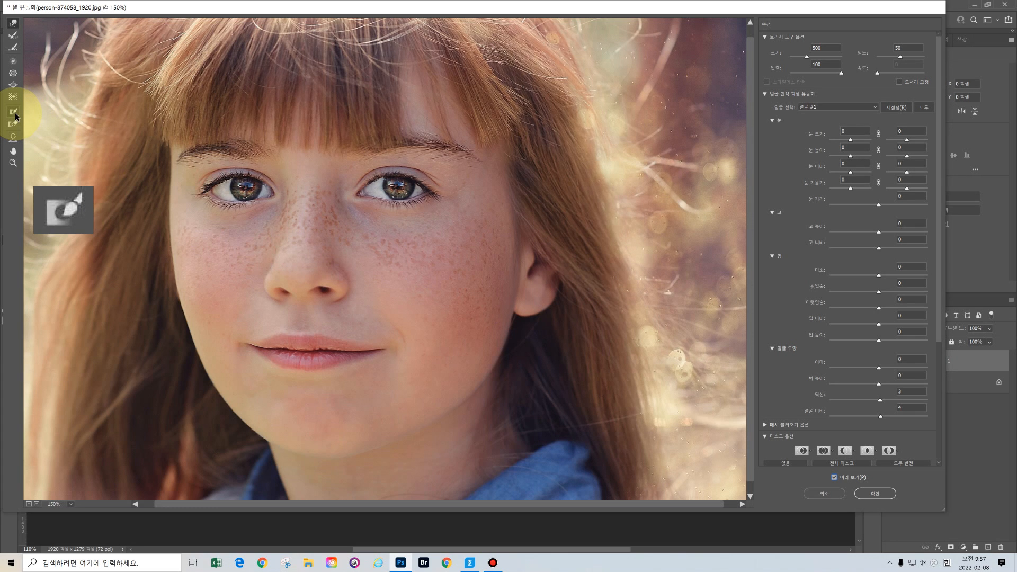
click(15, 113)
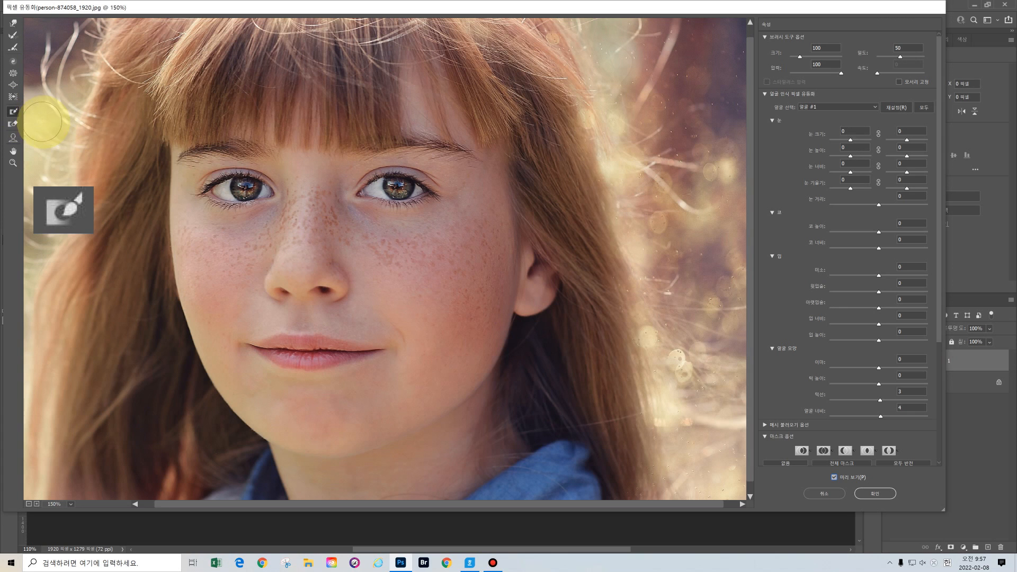
mouse_move(164, 167)
mouse_down()
mouse_move(238, 178)
mouse_move(217, 178)
mouse_up()
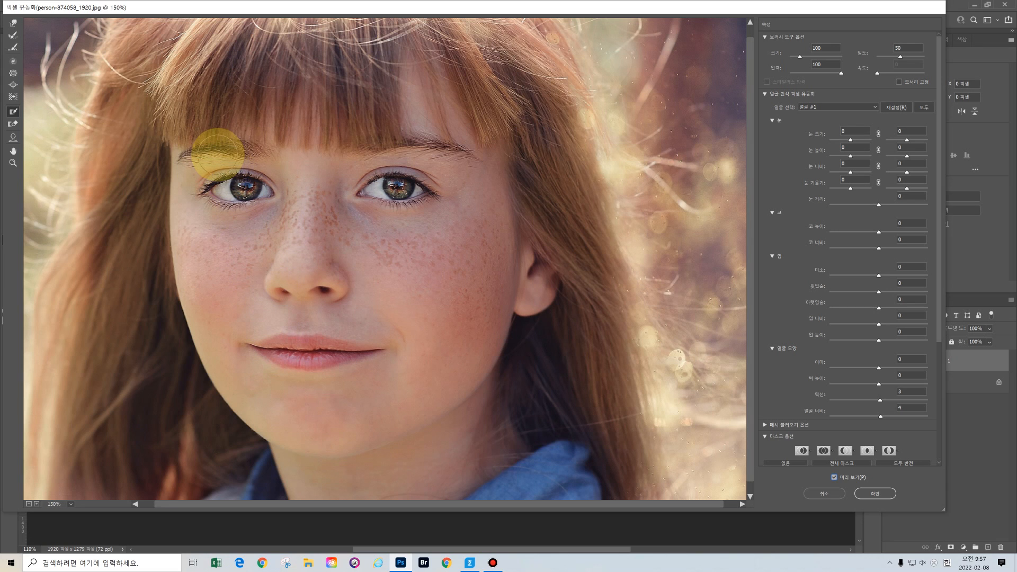
mouse_move(233, 177)
mouse_down()
mouse_move(227, 200)
mouse_move(253, 169)
mouse_move(236, 176)
mouse_move(217, 228)
mouse_move(227, 313)
mouse_move(278, 385)
mouse_move(374, 363)
mouse_move(297, 350)
mouse_move(319, 274)
mouse_move(297, 245)
mouse_move(307, 168)
mouse_move(431, 152)
mouse_move(456, 200)
mouse_move(455, 275)
mouse_move(377, 379)
mouse_move(397, 375)
mouse_move(466, 300)
mouse_move(468, 205)
mouse_move(278, 195)
mouse_move(351, 209)
mouse_move(385, 244)
mouse_move(307, 323)
mouse_move(233, 218)
mouse_move(219, 242)
mouse_move(271, 291)
mouse_move(343, 274)
mouse_up()
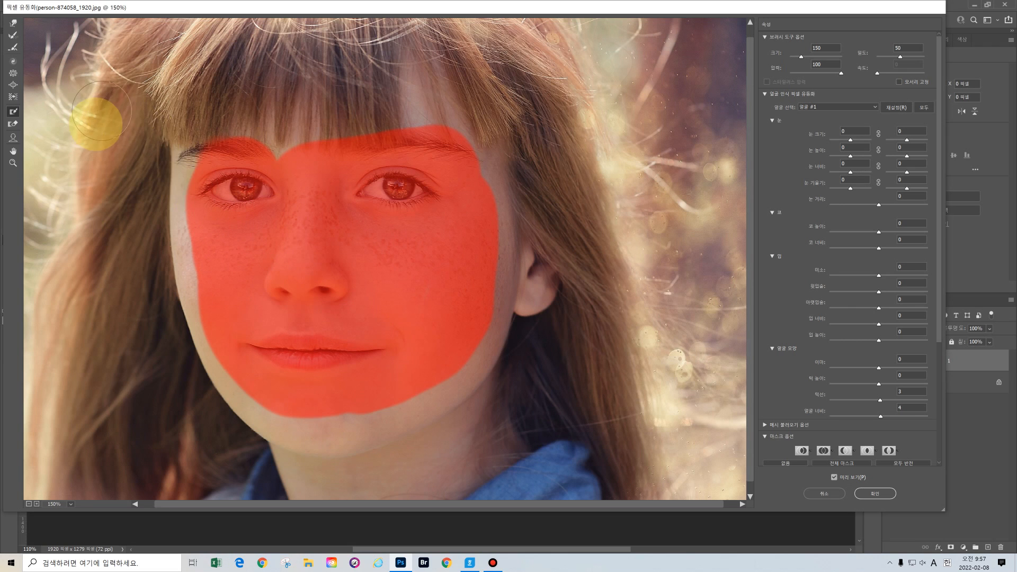
click(13, 23)
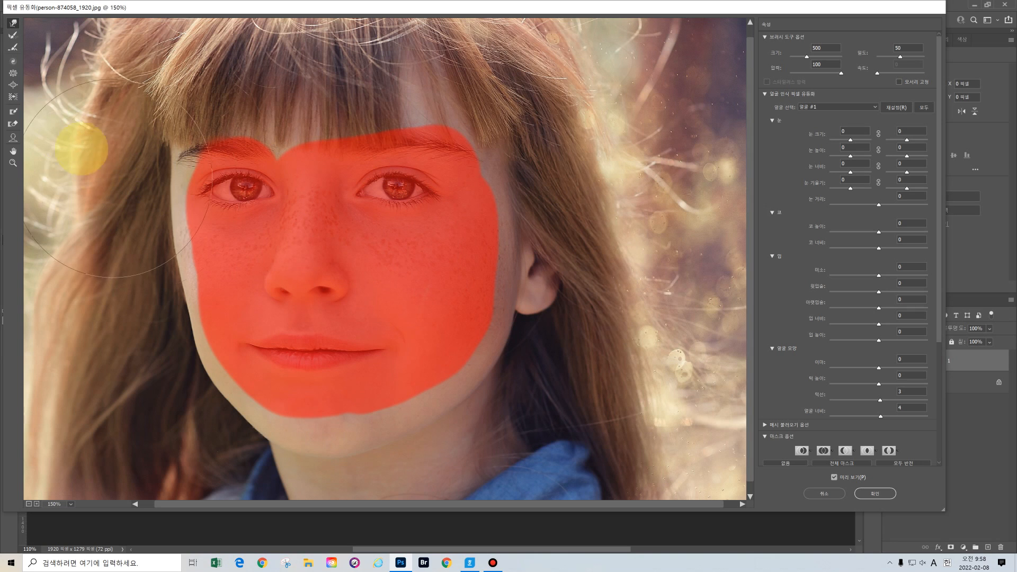
Step: Erase the entire freeze mask from the face using the Thaw Mask tool with an enlarged brush
click(13, 125)
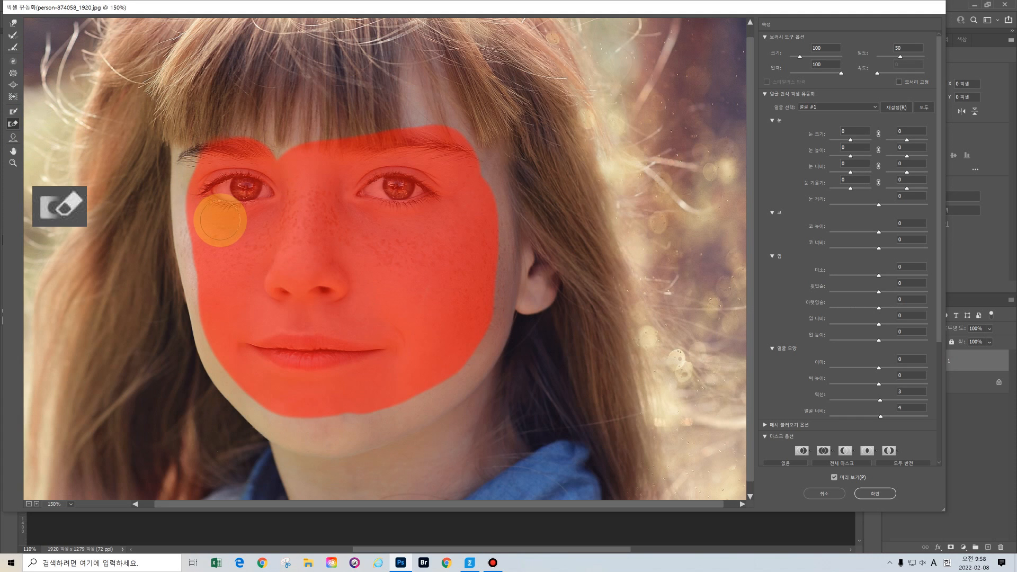
key(bracketright)
key(bracketright)
key(bracketright)
key(bracketright)
mouse_move(470, 146)
mouse_down()
mouse_move(325, 140)
mouse_move(227, 182)
mouse_move(461, 247)
mouse_move(325, 379)
mouse_move(465, 323)
mouse_move(261, 307)
mouse_move(232, 394)
mouse_move(250, 325)
mouse_up()
Step: Slim the unprotected cheek on the image's left side with Forward Warp at brush size 500, and toggle the preview to compare
click(13, 24)
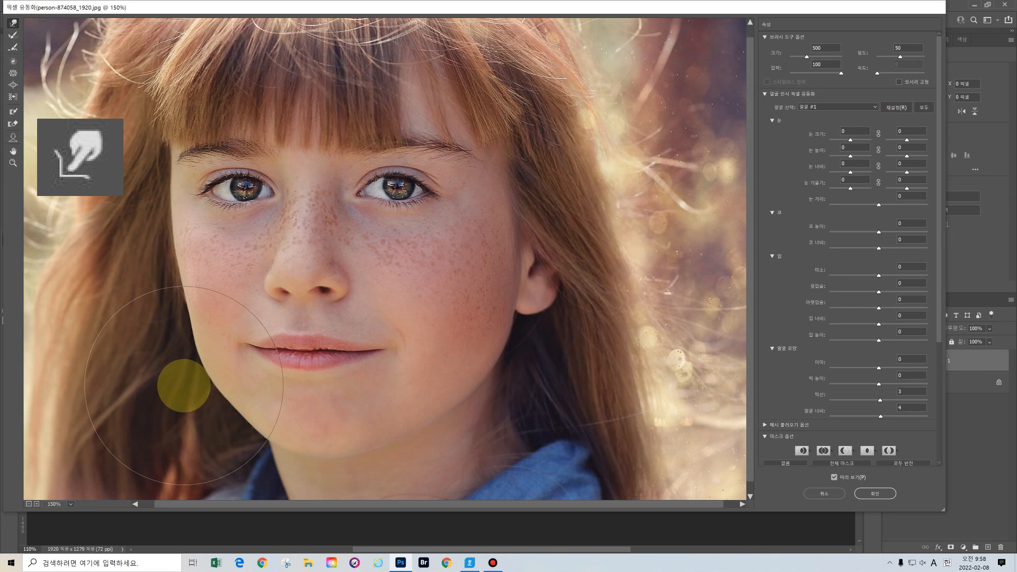
mouse_move(159, 209)
mouse_down()
mouse_move(178, 207)
mouse_move(166, 222)
mouse_move(170, 279)
mouse_move(187, 279)
mouse_move(200, 324)
mouse_move(192, 393)
mouse_move(206, 388)
mouse_up()
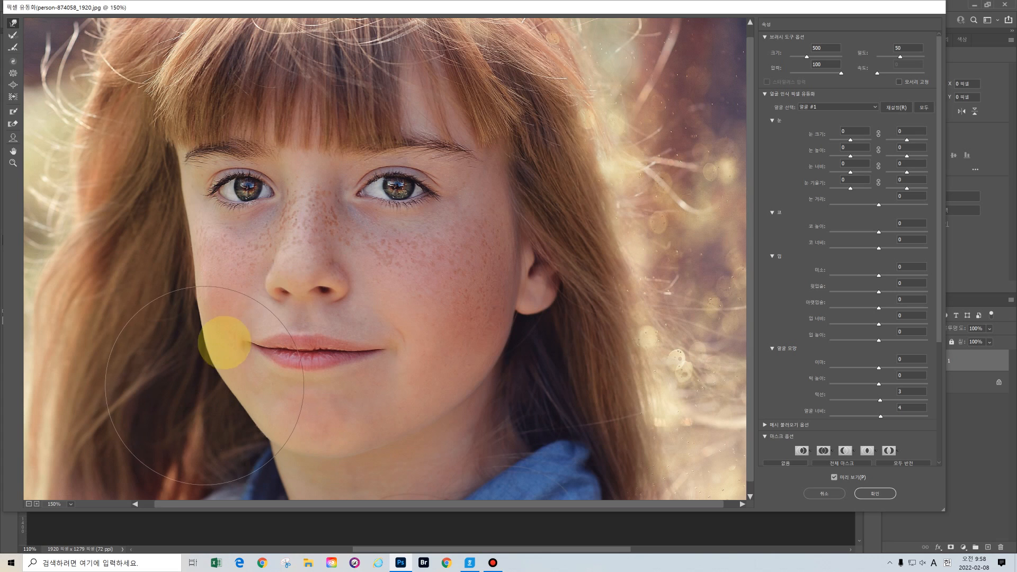
drag(270, 275, 269, 277)
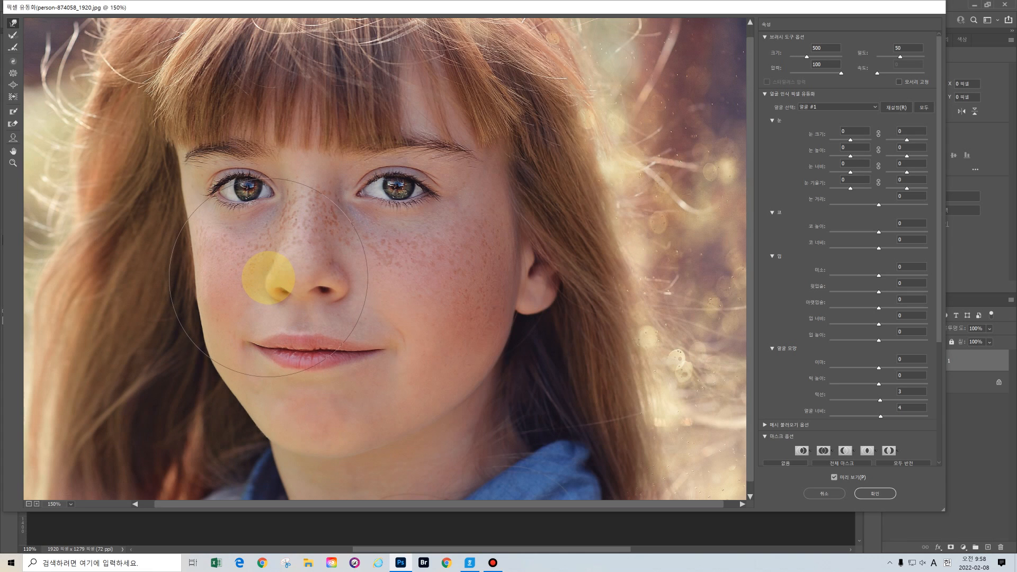
mouse_move(269, 277)
mouse_down()
mouse_move(270, 189)
mouse_move(267, 236)
mouse_up()
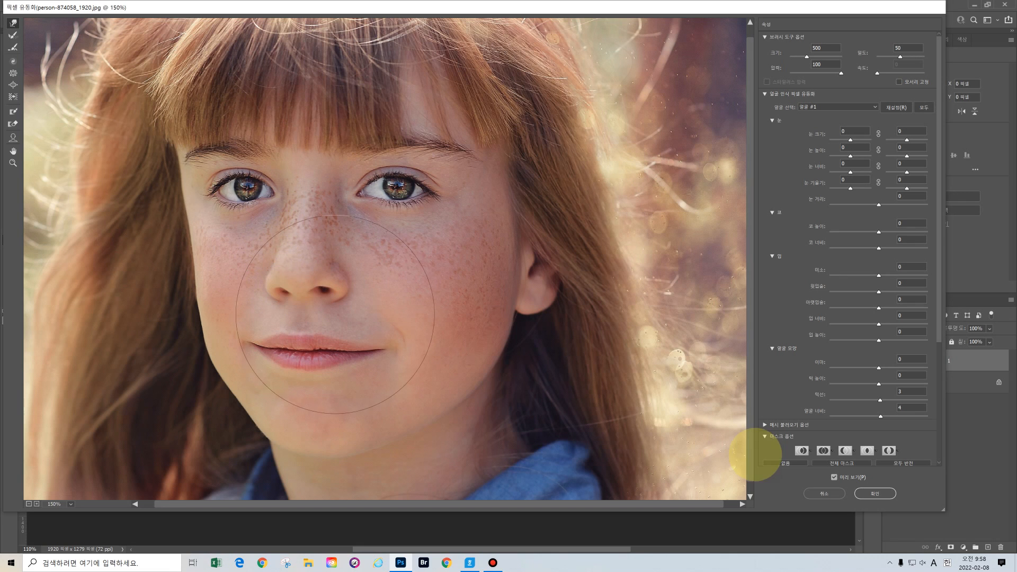
click(834, 477)
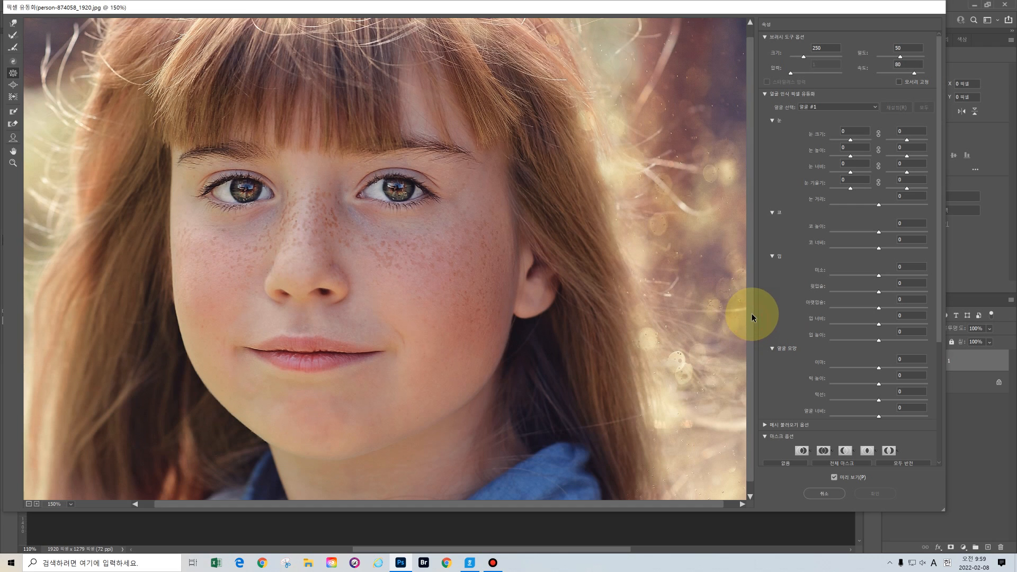
Step: Try shrinking the eye on the image's right side with the Pucker tool at brush size 250
drag(752, 315, 753, 305)
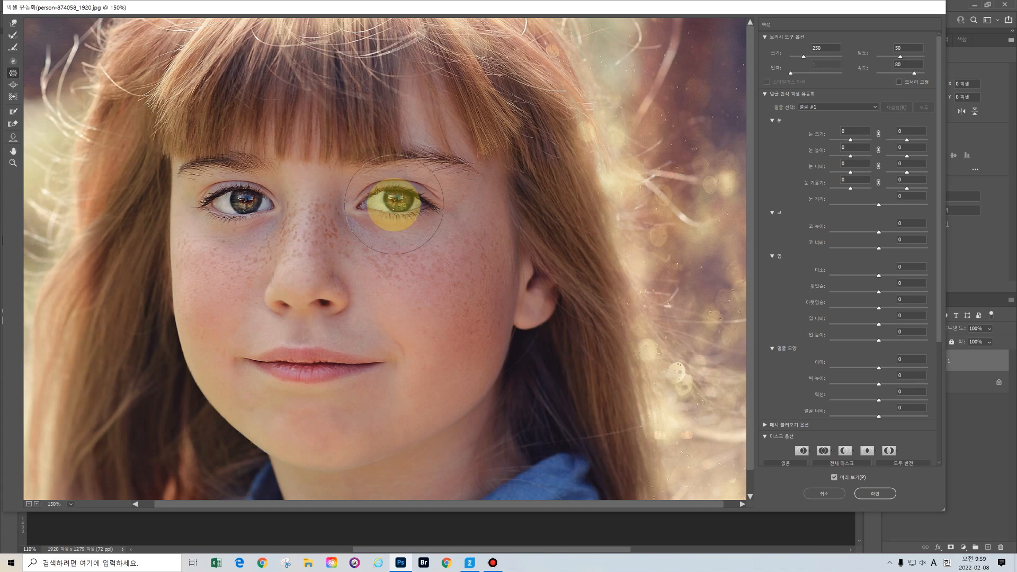
click(394, 205)
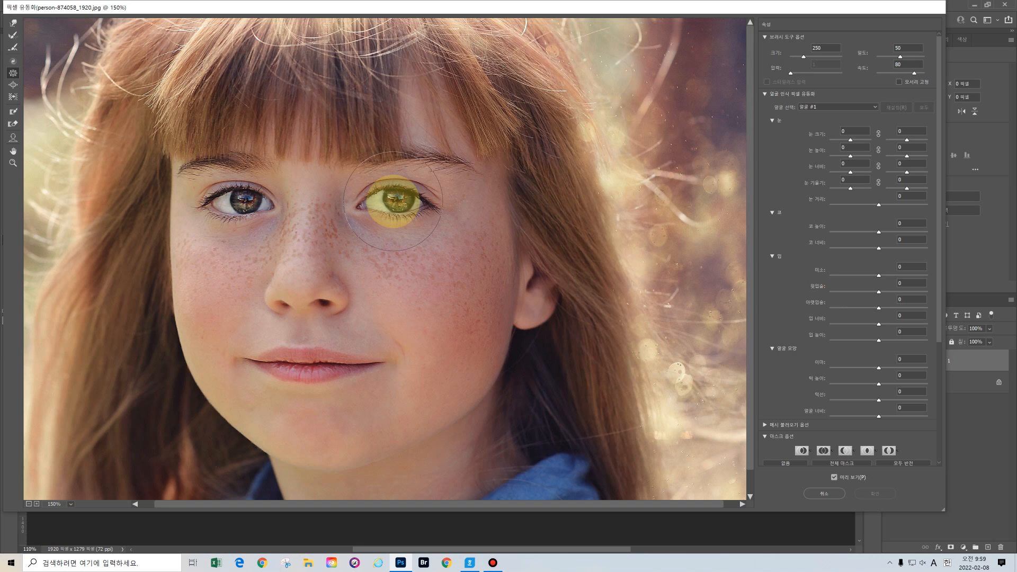
drag(393, 202, 395, 206)
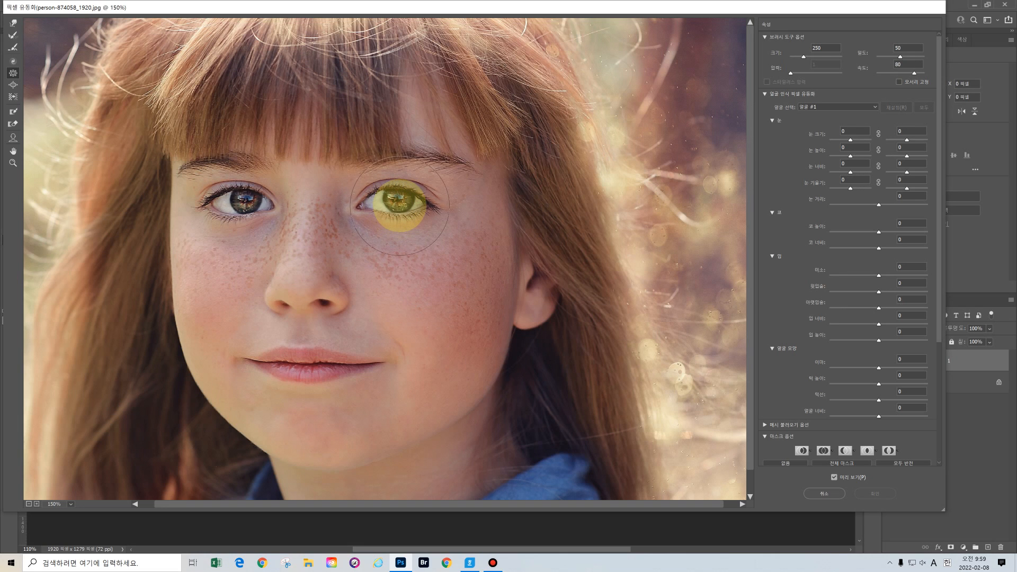
mouse_move(401, 203)
mouse_down()
mouse_move(216, 197)
mouse_move(453, 217)
mouse_move(111, 132)
mouse_up()
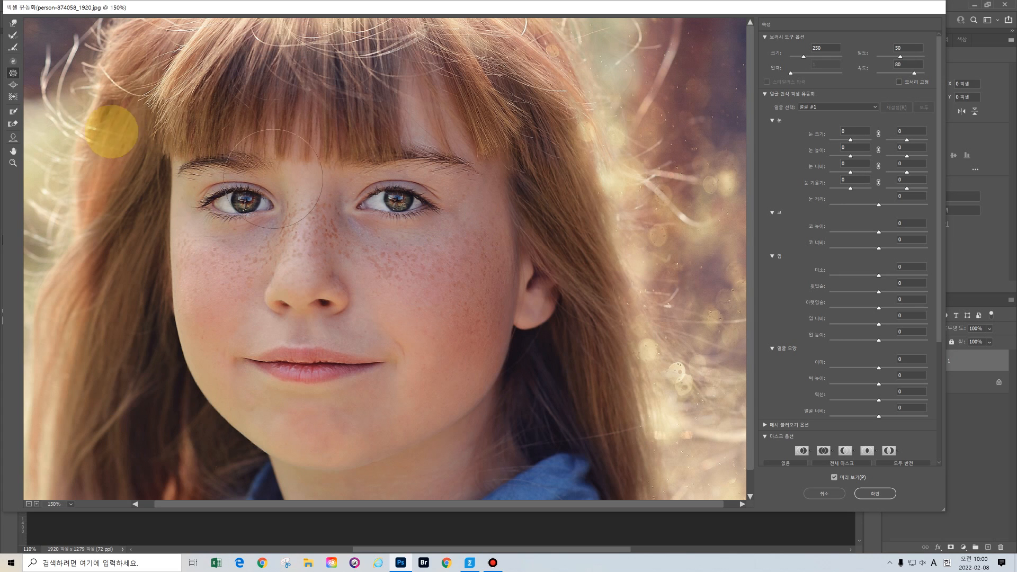
Step: Enlarge the eye on the image's left side with the Bloat tool, increasing the brush size to 250
click(12, 86)
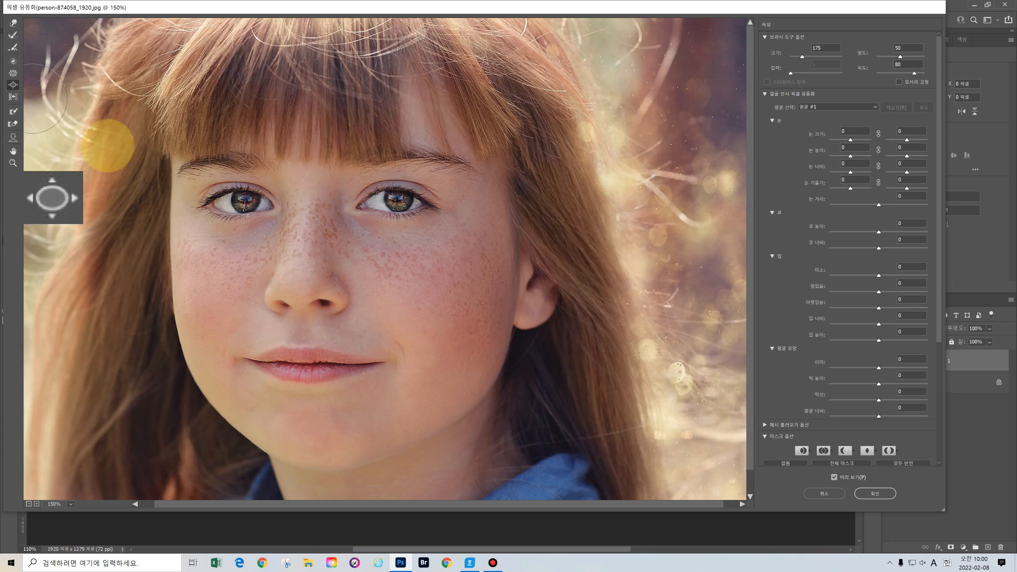
drag(227, 211, 243, 208)
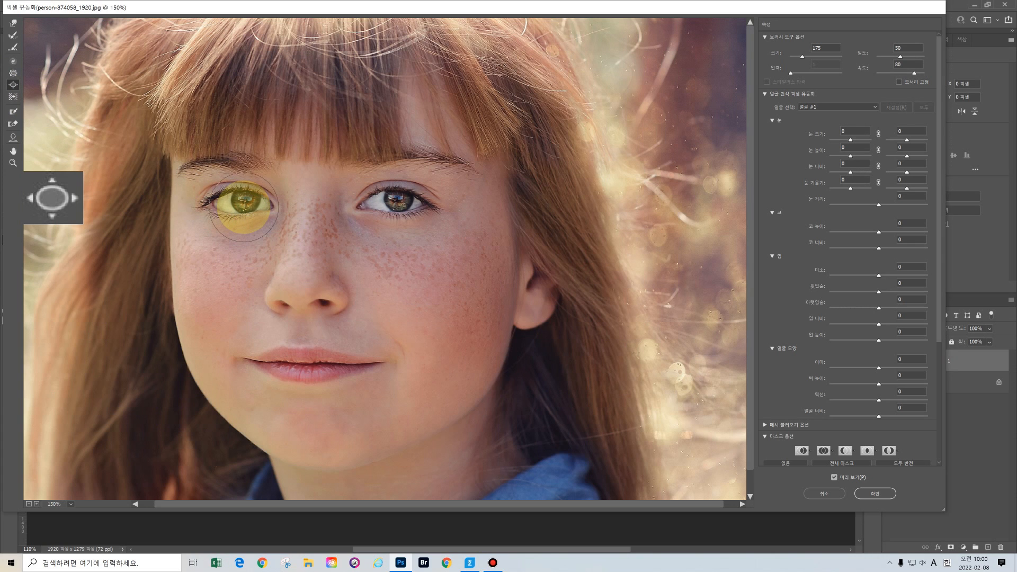
key(bracketright)
click(243, 205)
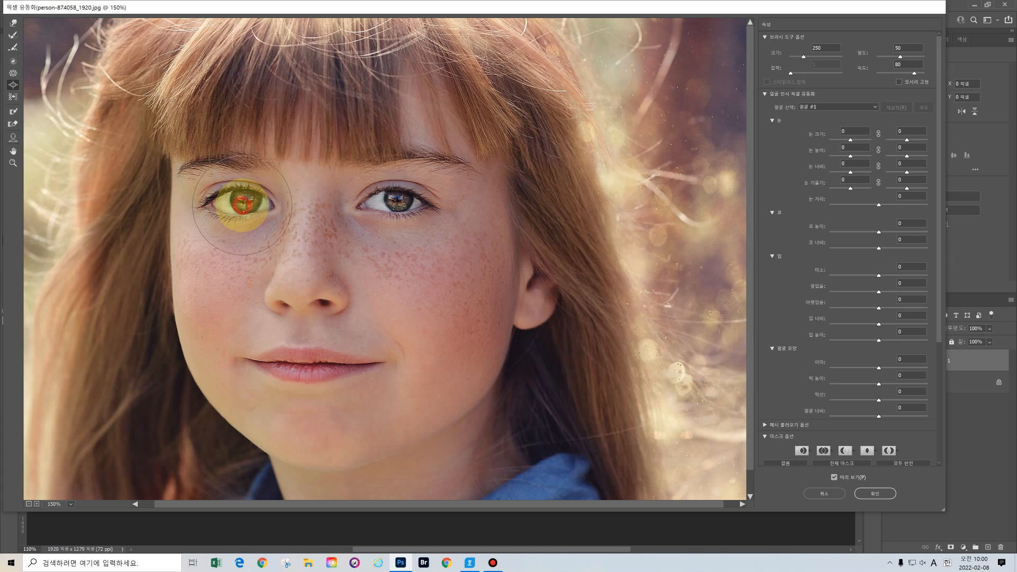
Step: Enlarge the eye on the image's right side with the Bloat tool, and set the linked Eye Size of face #1 to 17
drag(394, 217, 392, 205)
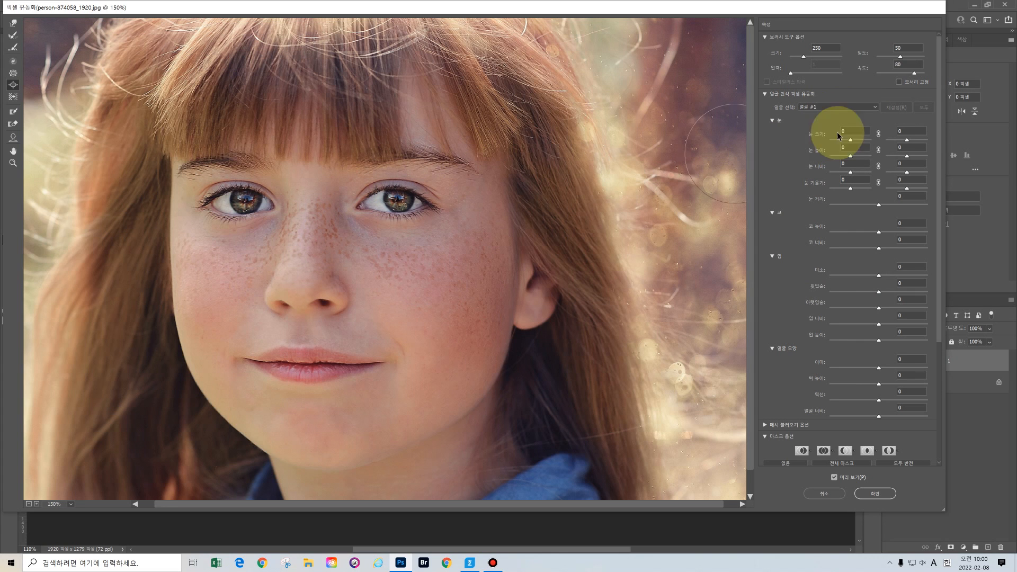
click(877, 108)
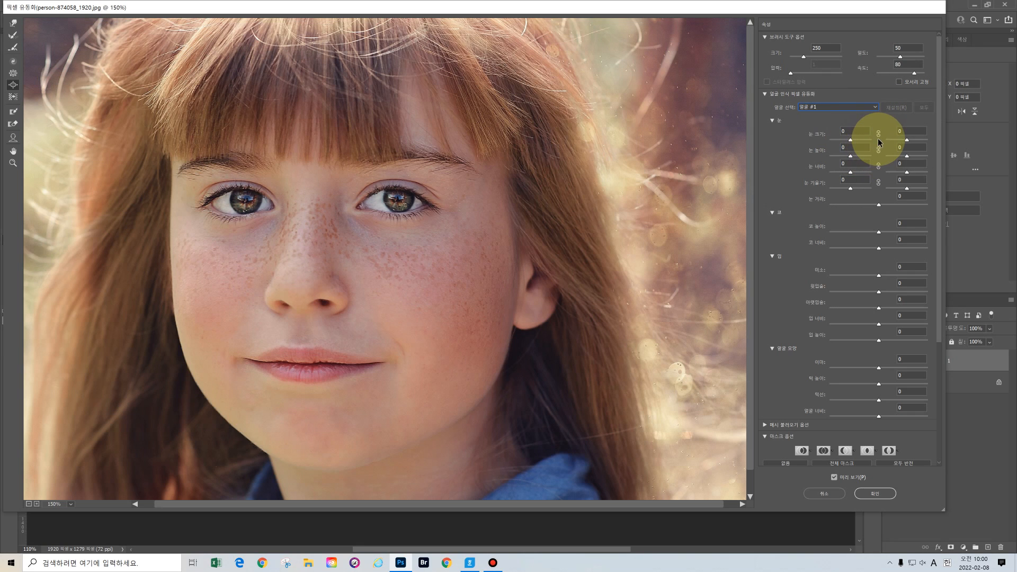
click(851, 142)
drag(854, 141, 858, 141)
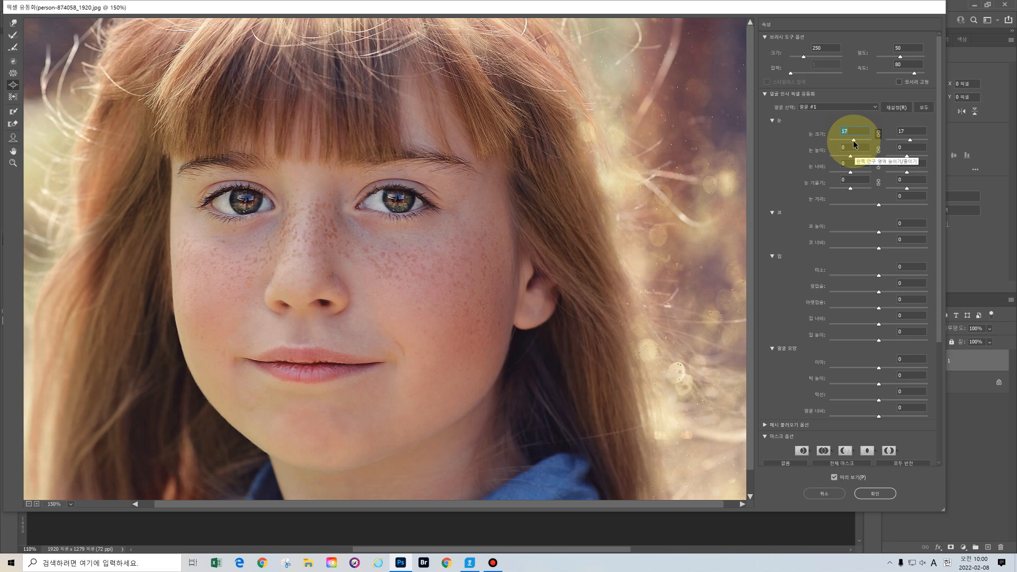
Step: Set the linked Eye Height to 24 and Eye Width to -26, the Eye Tilt values to -1 and 13, and Eye Distance to 9
click(879, 151)
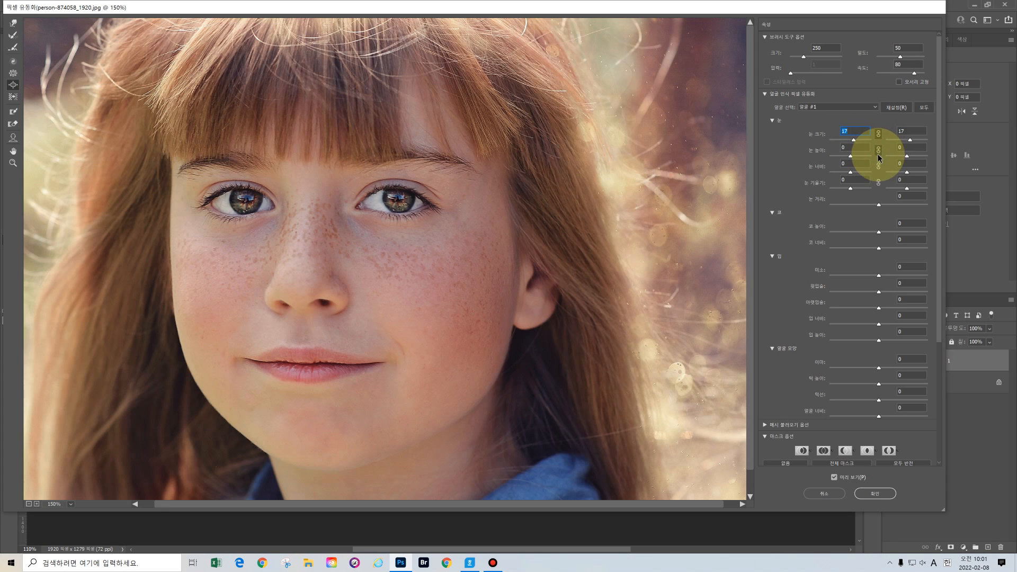
drag(853, 157, 857, 156)
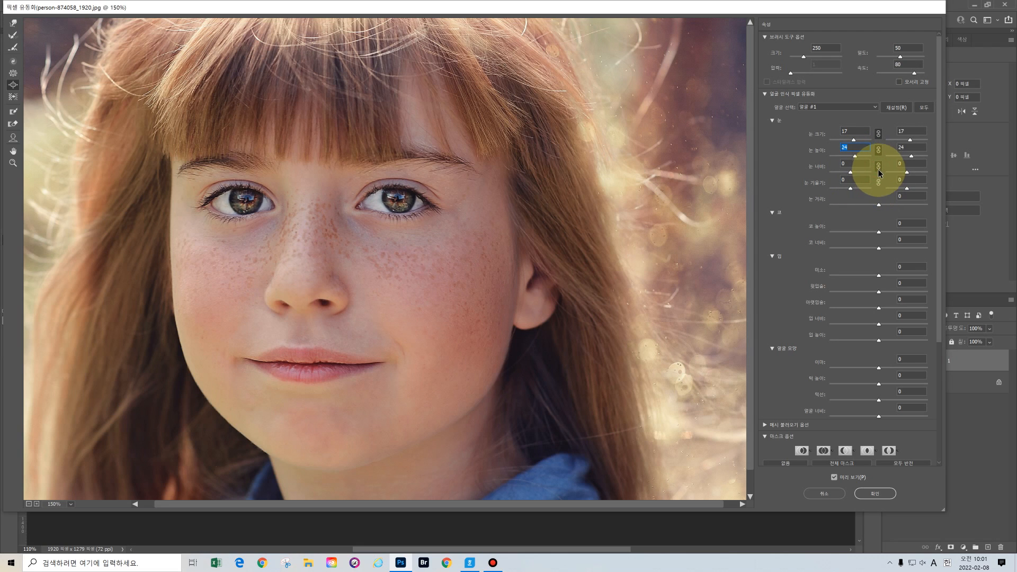
click(879, 167)
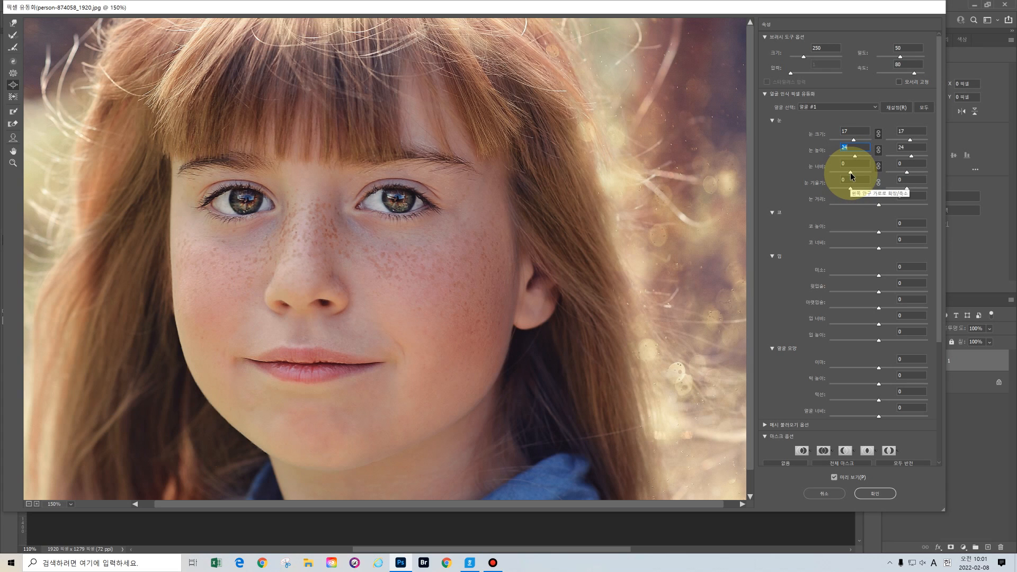
drag(852, 177, 845, 176)
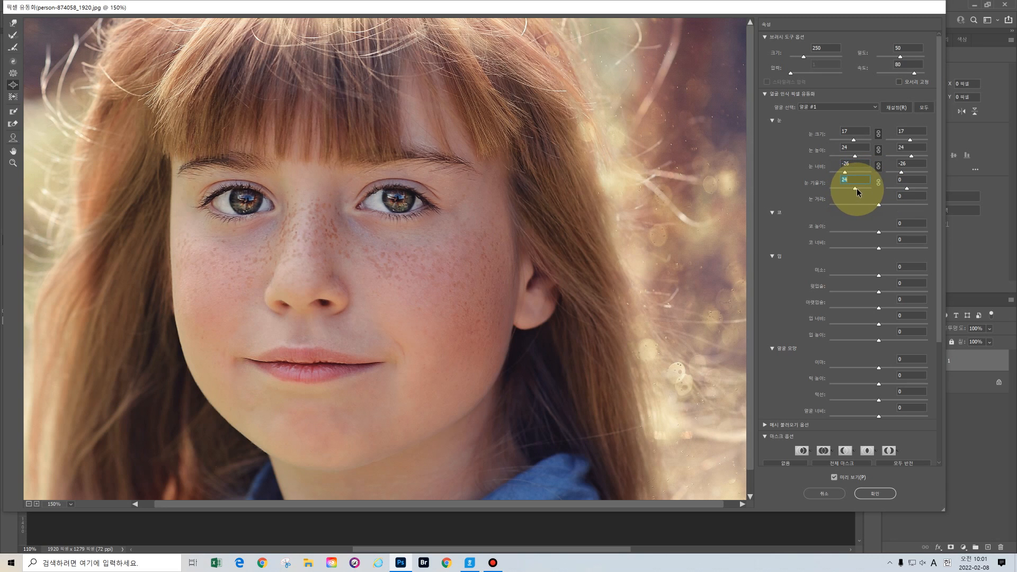
click(853, 188)
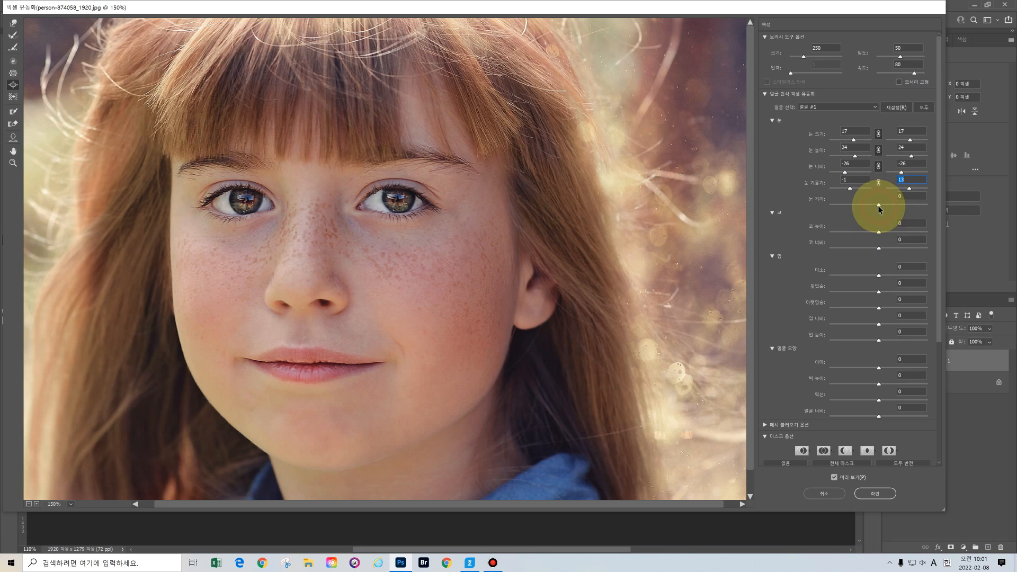
drag(880, 208, 881, 208)
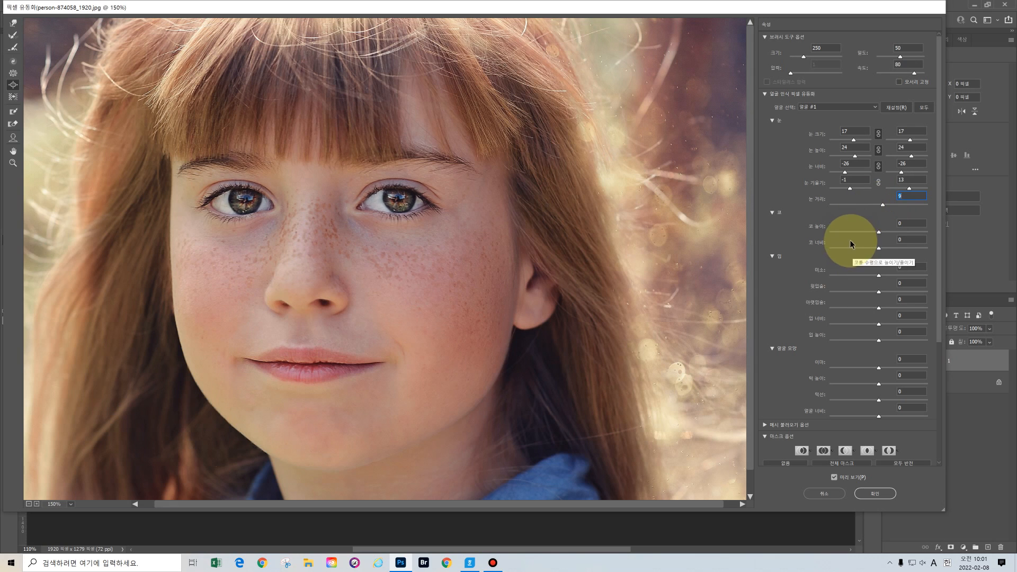
Step: Set the Nose Width to 17, and try a lower Nose Height before returning it to 0
click(879, 233)
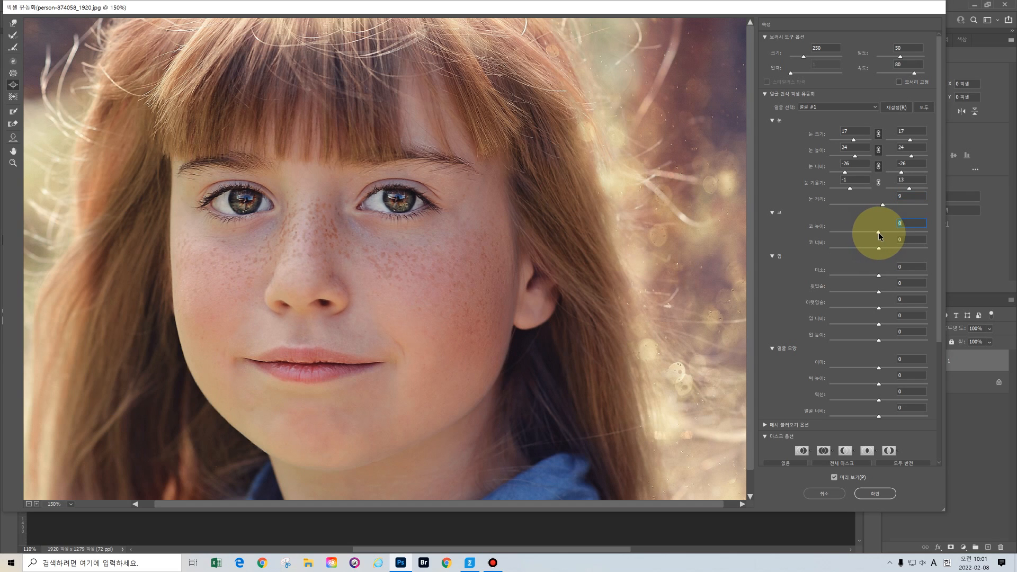
click(879, 249)
drag(879, 248, 887, 251)
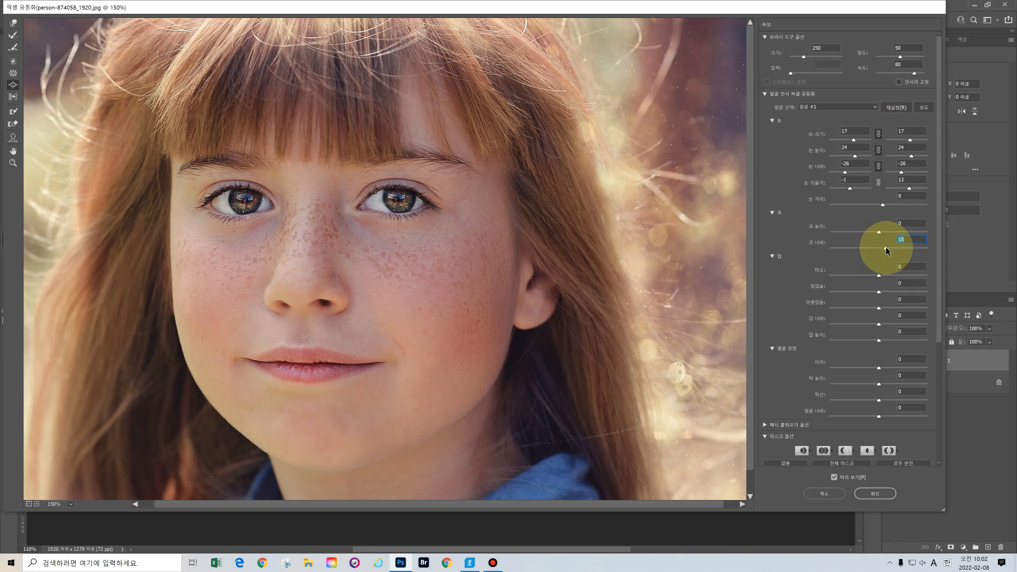
click(878, 233)
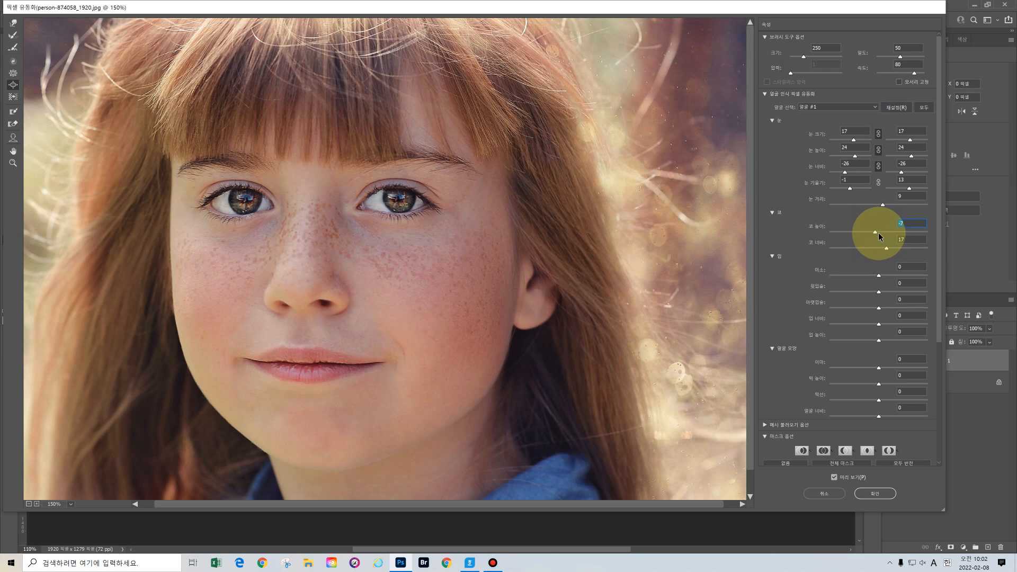
drag(873, 233, 878, 233)
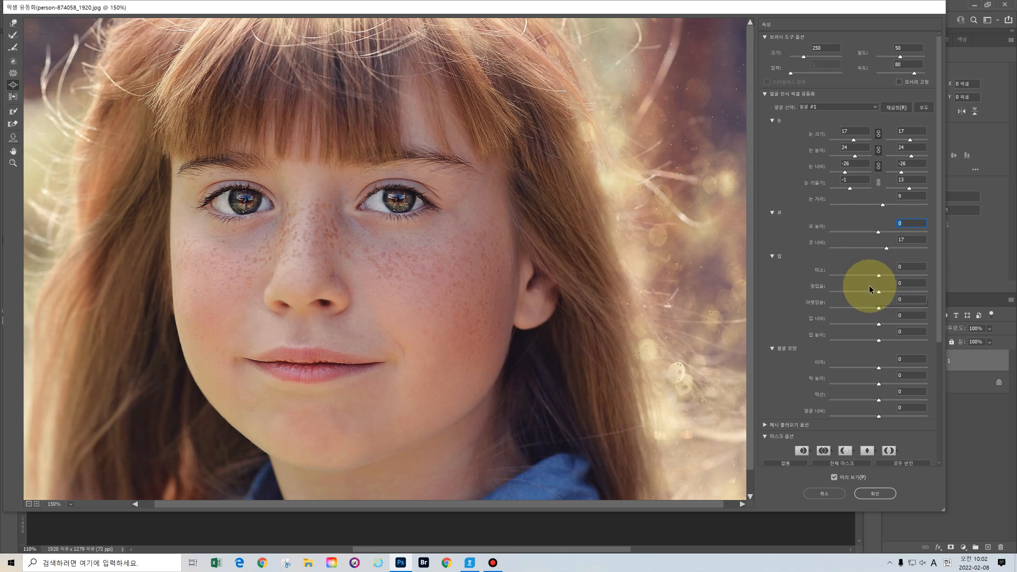
Step: Reshape the mouth by setting Upper Lip to 46, Lower Lip to 10 and Mouth Width to -12
mouse_move(878, 276)
mouse_down()
mouse_move(890, 275)
mouse_move(878, 276)
mouse_up()
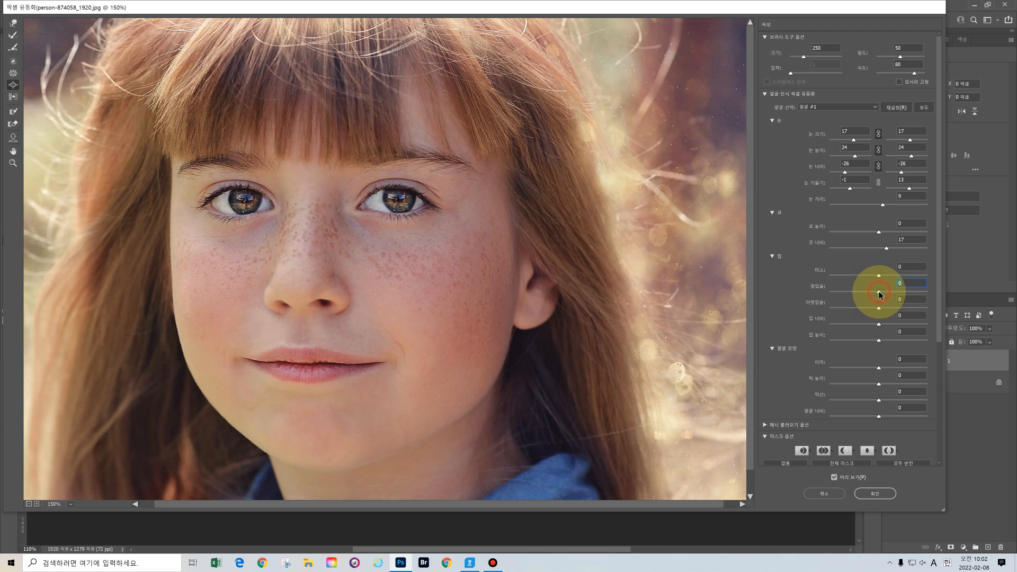
mouse_move(898, 295)
mouse_down()
mouse_move(882, 294)
mouse_move(905, 296)
mouse_up()
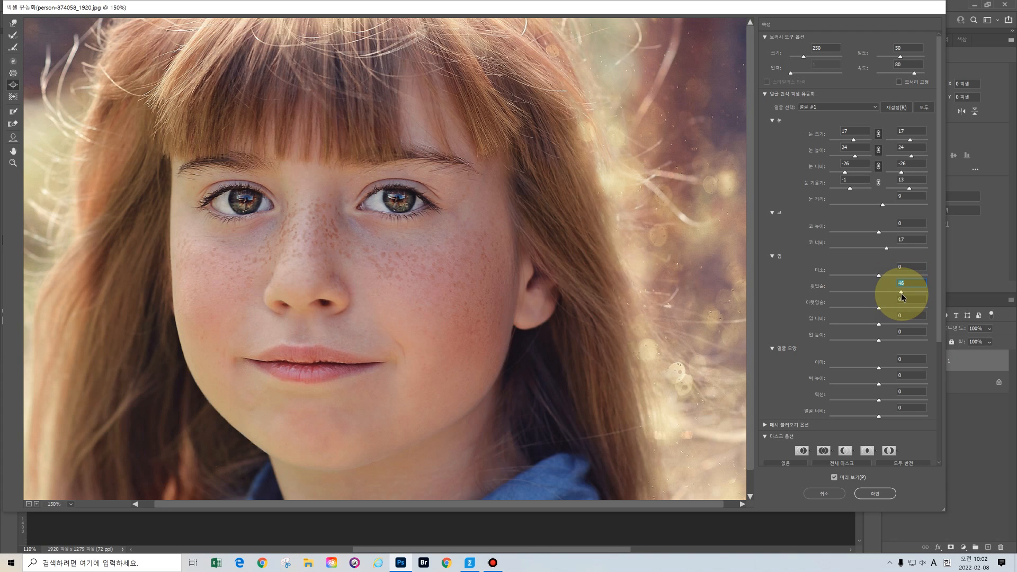
click(880, 308)
drag(887, 307, 874, 325)
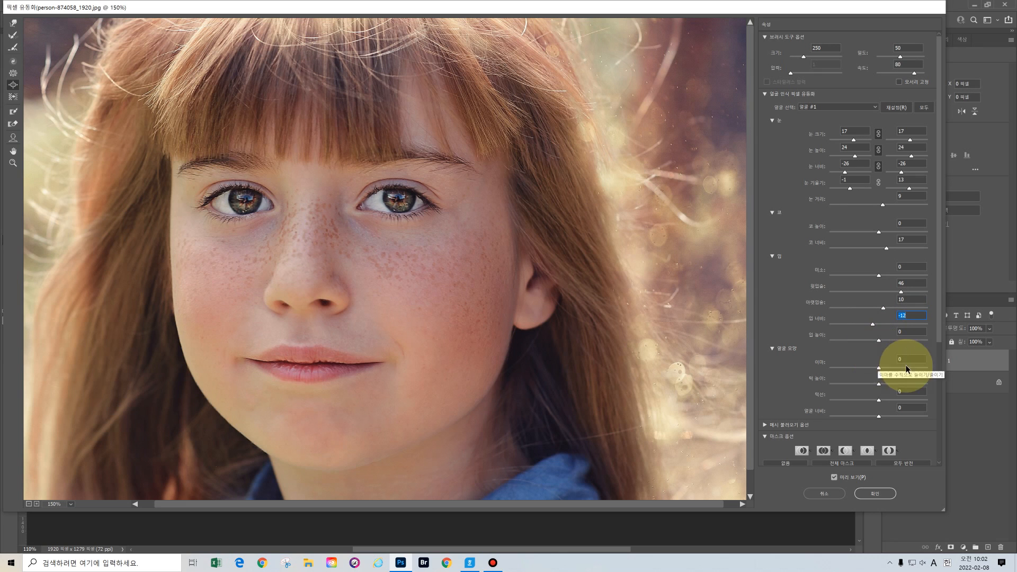
Step: Try face shape values of Forehead 3, Chin Height 5, Jawline -32 and Face Width -17, and cancel the Liquify filter
scroll(936, 372, down, 2)
scroll(935, 371, down, 1)
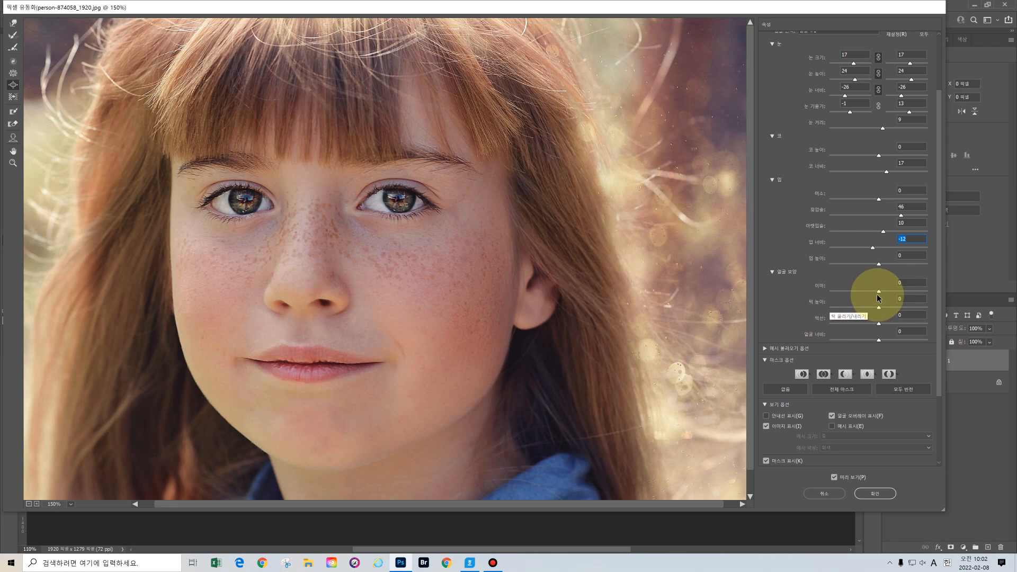
drag(880, 293, 866, 324)
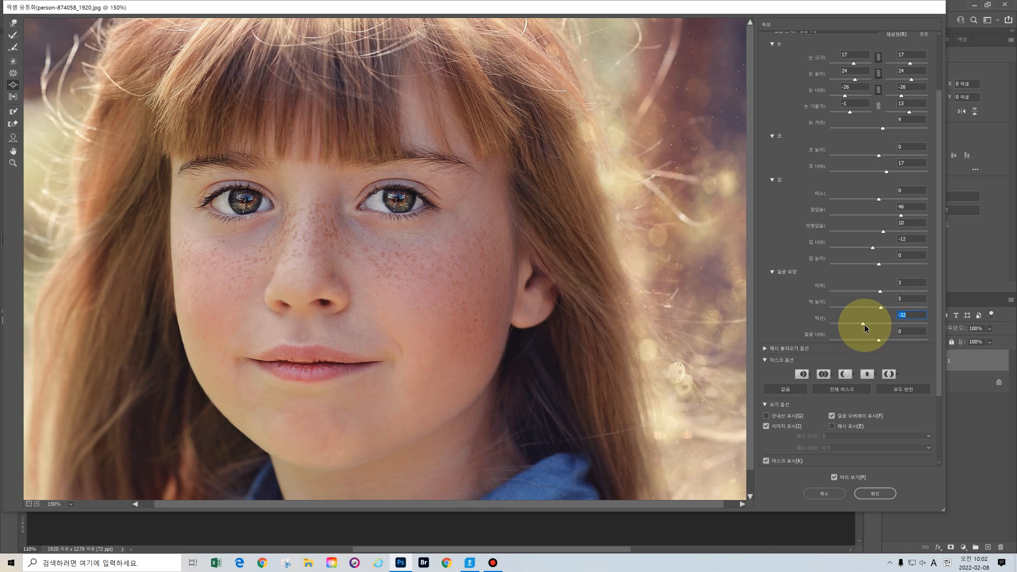
drag(879, 340, 898, 341)
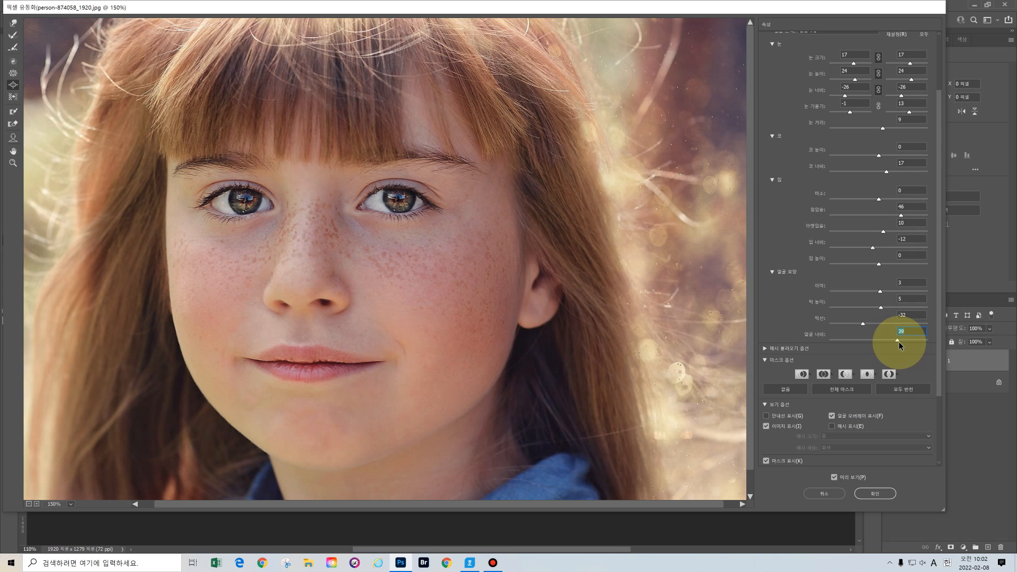
drag(898, 343, 871, 340)
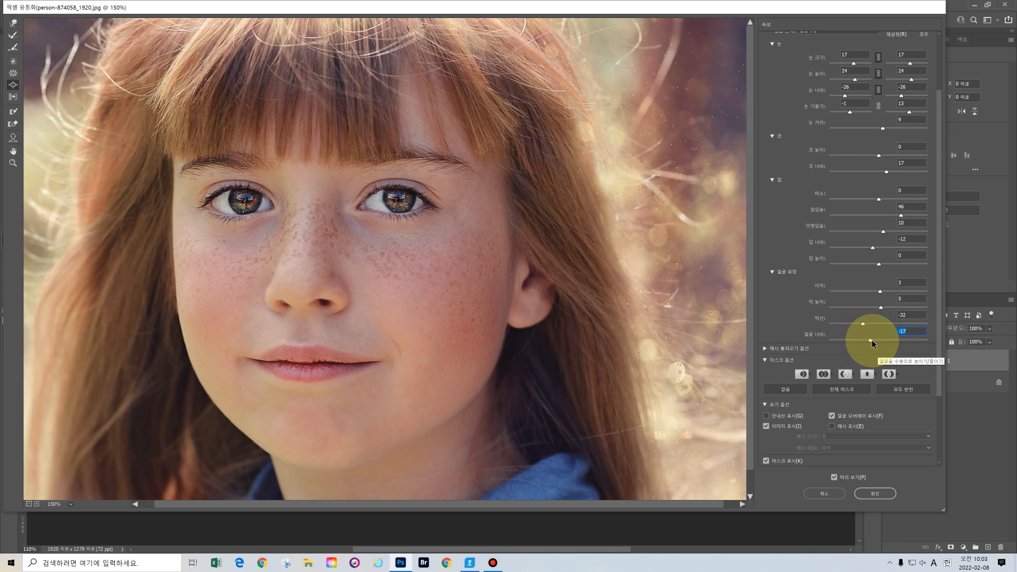
click(824, 494)
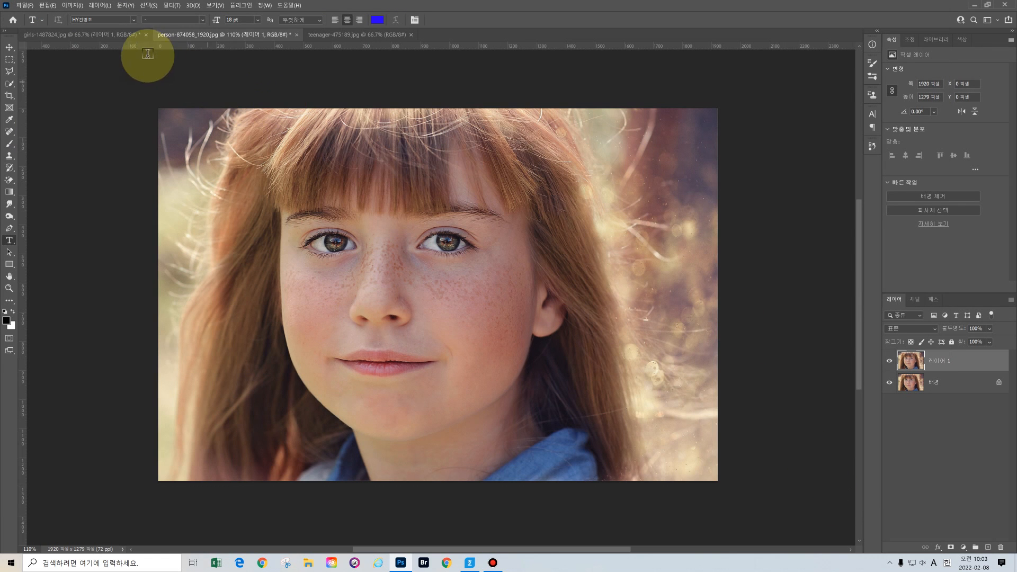
Step: Switch to the group photo girls-1487824.jpg and open it in the Liquify filter
click(114, 34)
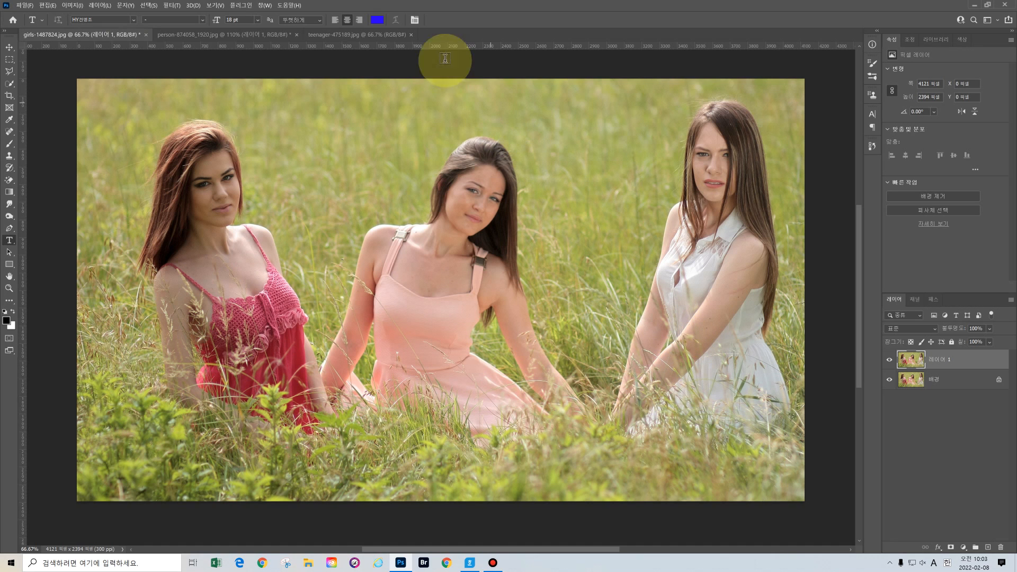
click(178, 6)
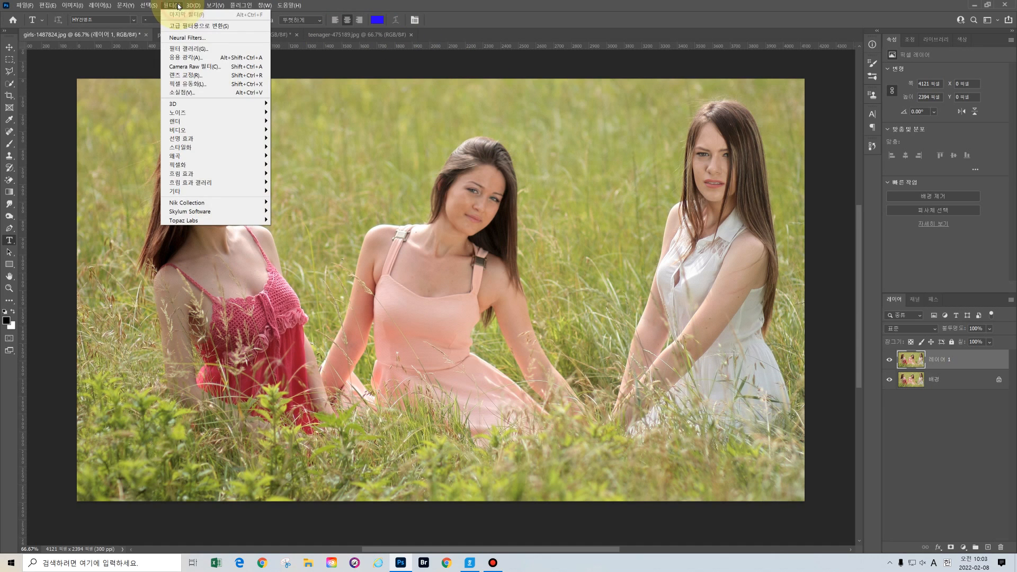
click(227, 86)
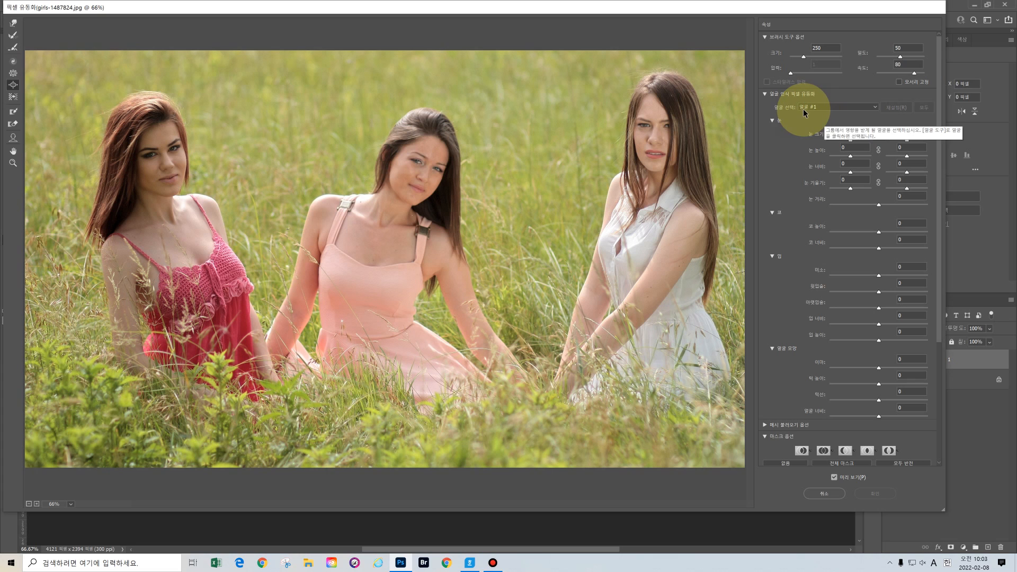
Step: For face #1, link the Eye Size values and set them to 93, and set the left Eye Height to 84
click(874, 108)
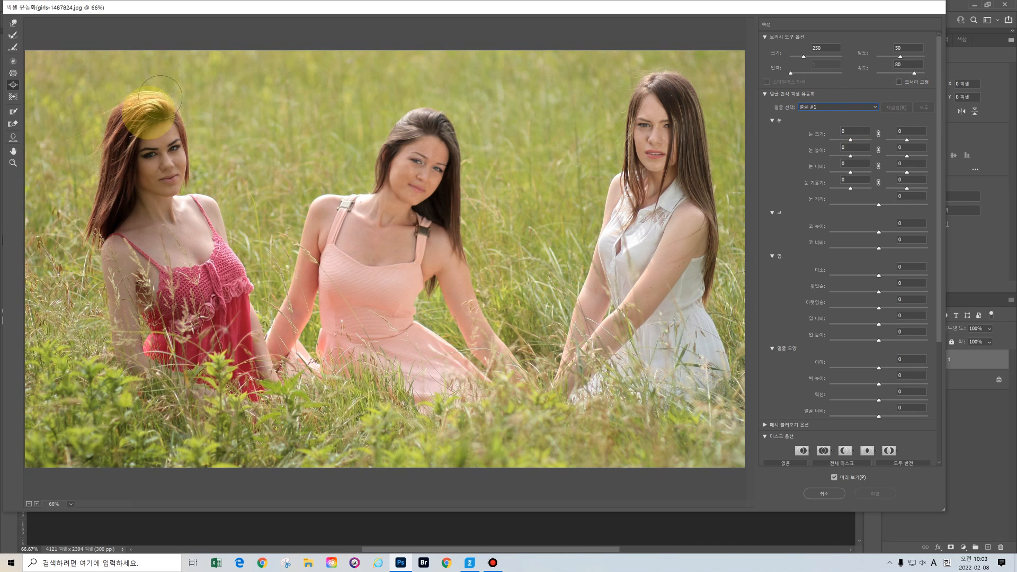
scroll(227, 98, up, 3)
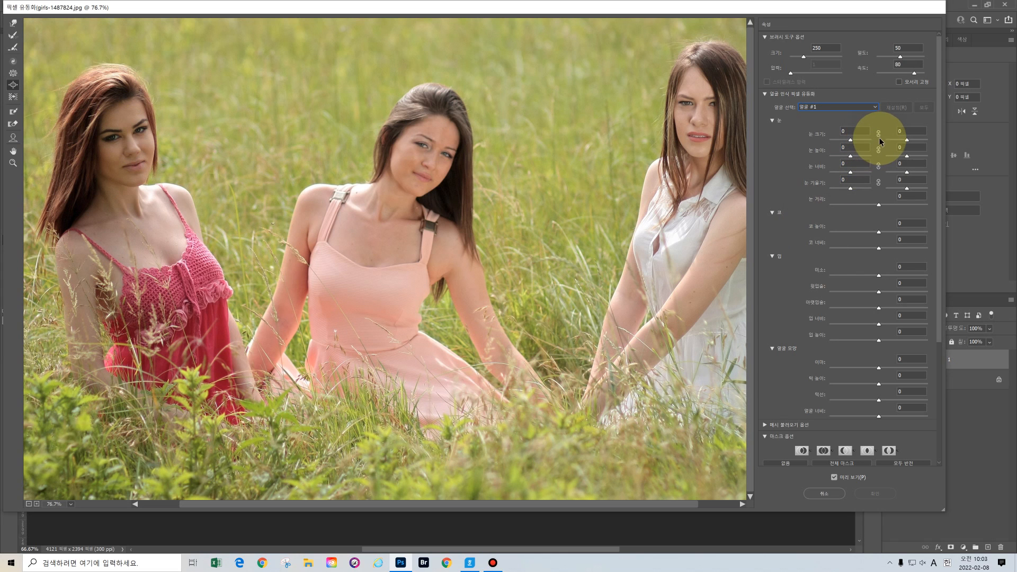
click(878, 134)
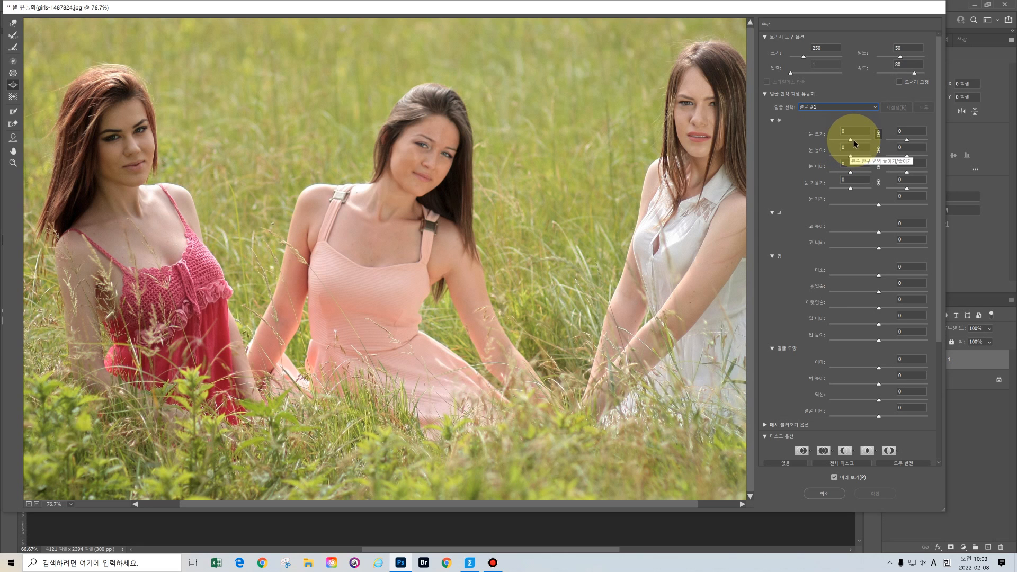
drag(852, 141, 869, 154)
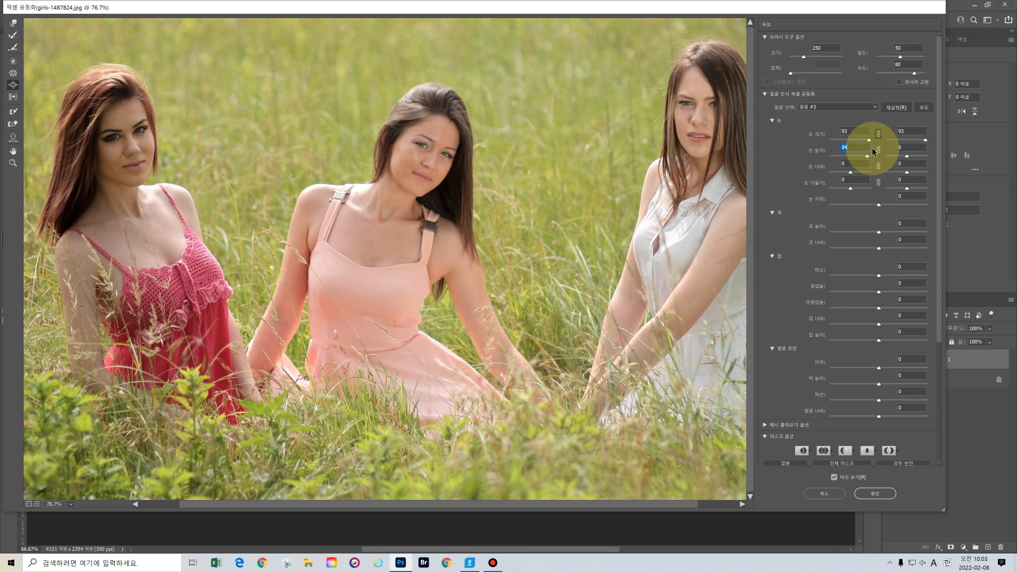
Step: Select face #2 and set its linked Eye Size to 91, left Eye Height to 54 and Nose Height to 3
click(876, 109)
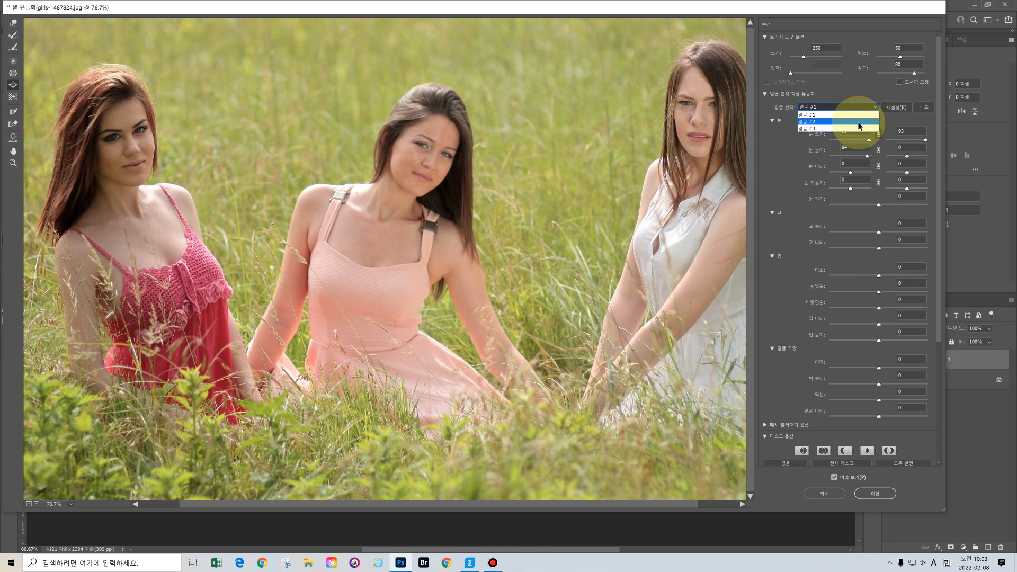
click(858, 122)
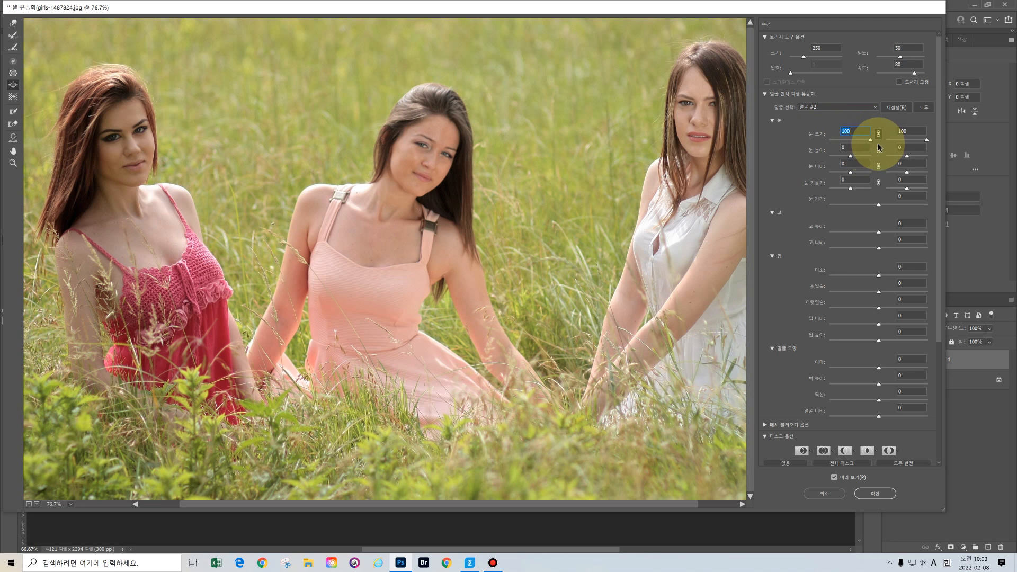
drag(870, 140, 841, 142)
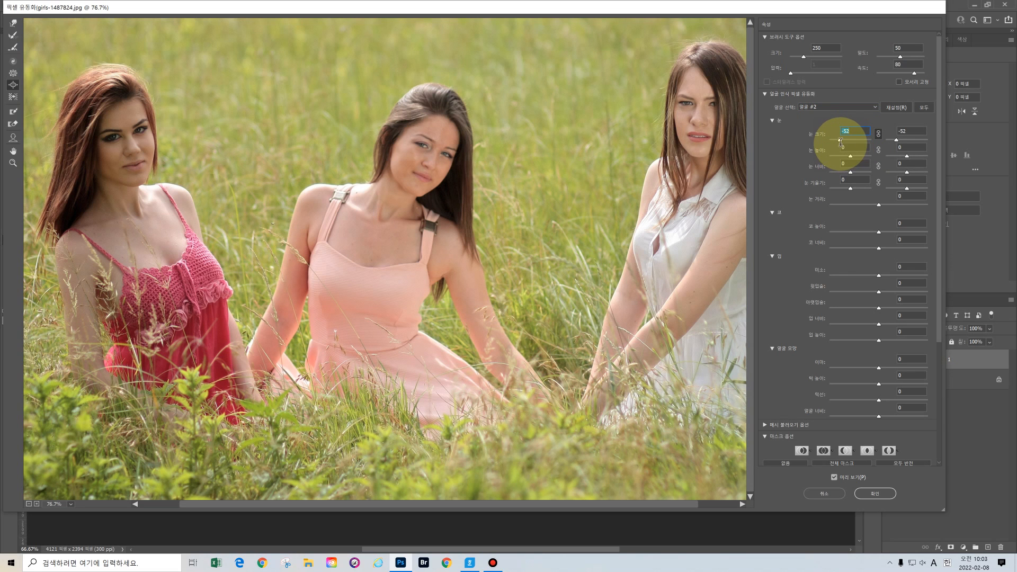
mouse_move(839, 141)
mouse_down()
mouse_move(880, 146)
mouse_move(840, 148)
mouse_up()
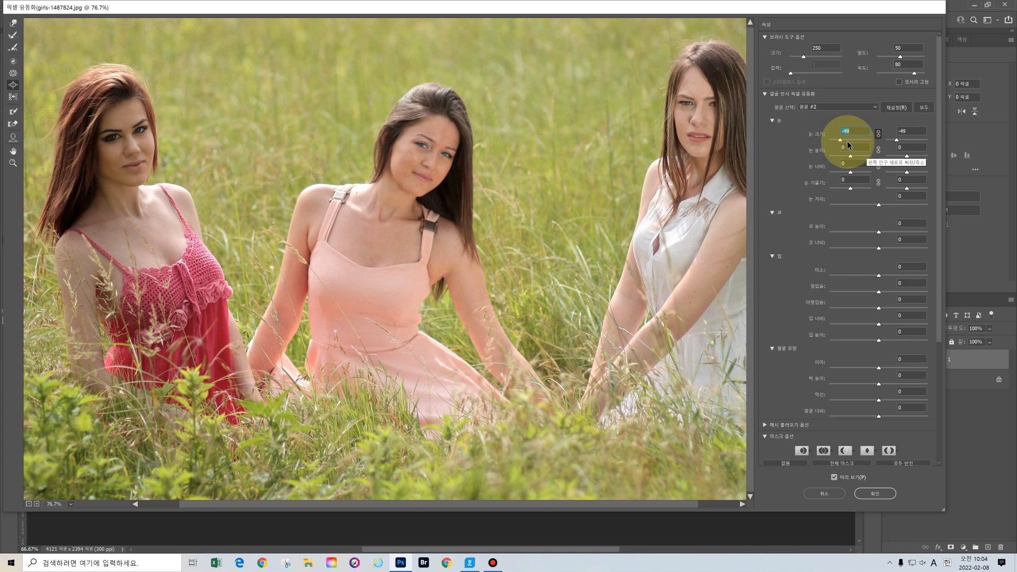
drag(840, 140, 861, 155)
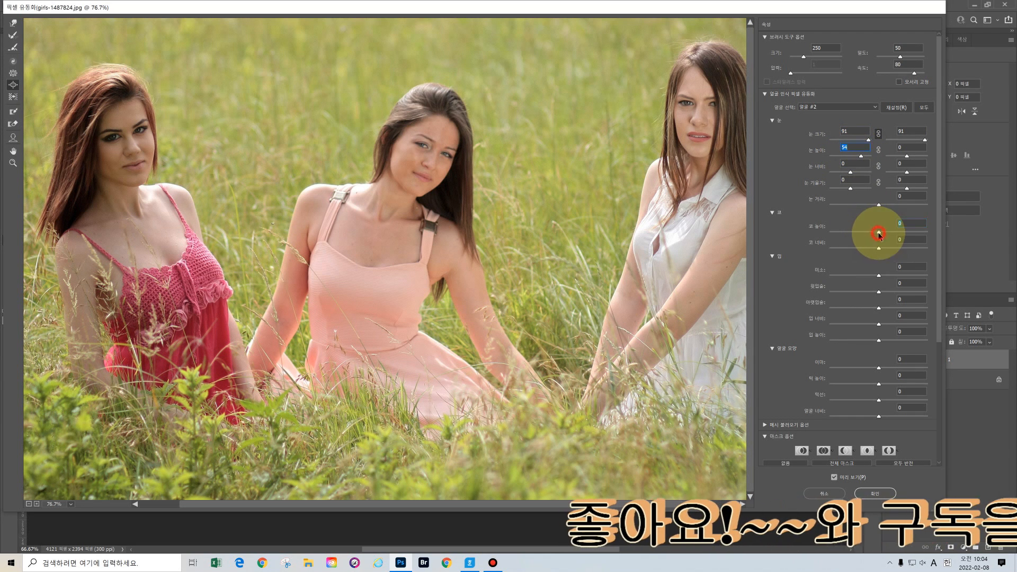
mouse_move(879, 232)
mouse_down()
mouse_move(909, 233)
mouse_move(879, 232)
mouse_up()
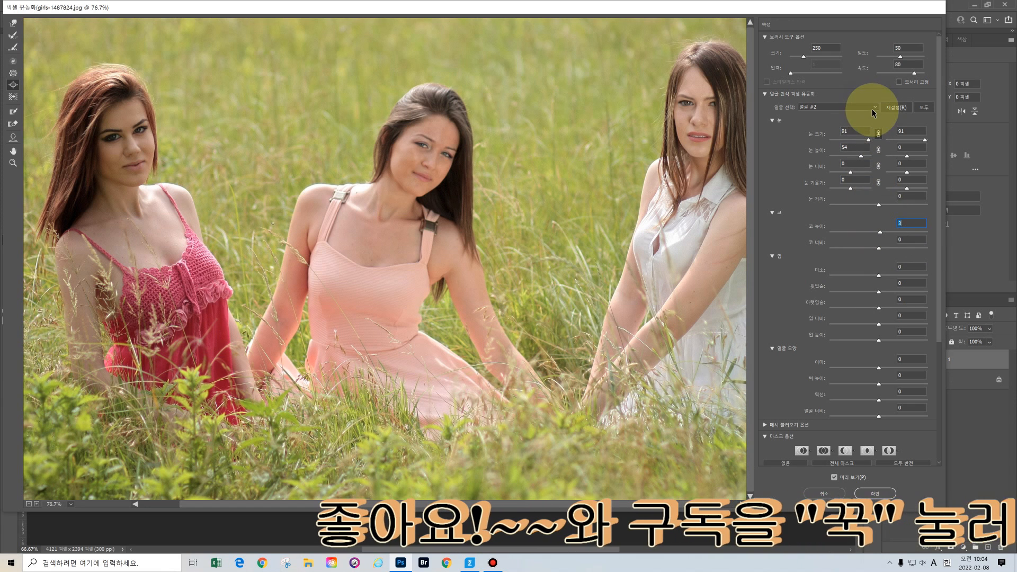
Step: Reduce the linked Eye Size of face #2 to -22
click(875, 107)
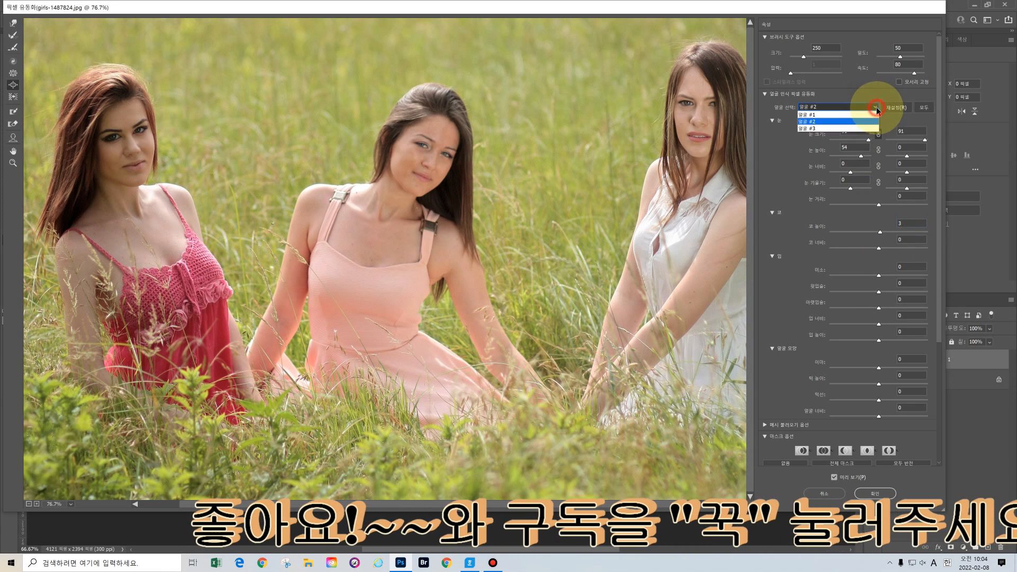
click(855, 130)
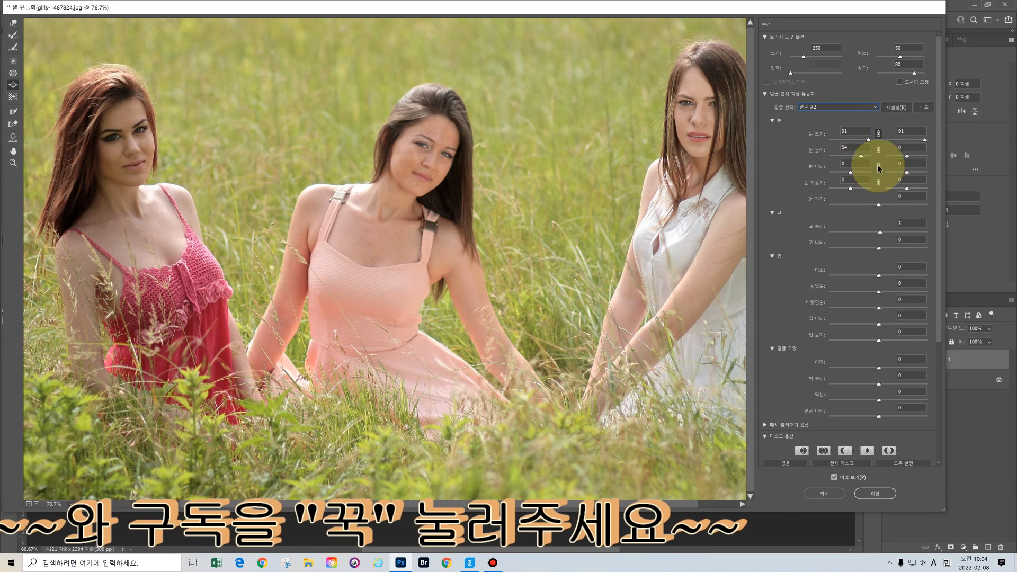
drag(870, 141, 844, 147)
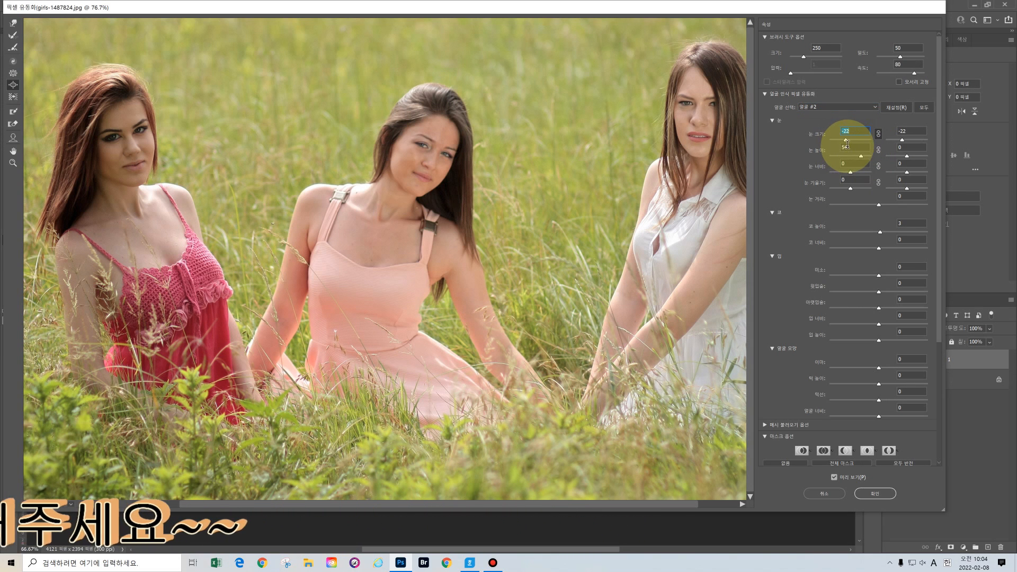
Step: Select face #3 and set its linked Eye Size to 100, Smile to 100 and Lower Lip to -36
click(873, 107)
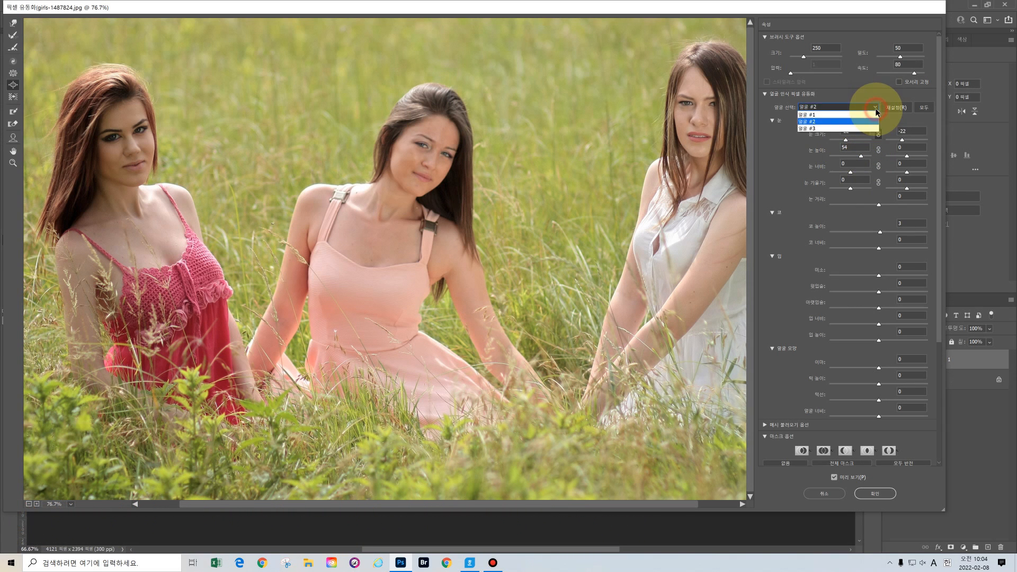
click(851, 129)
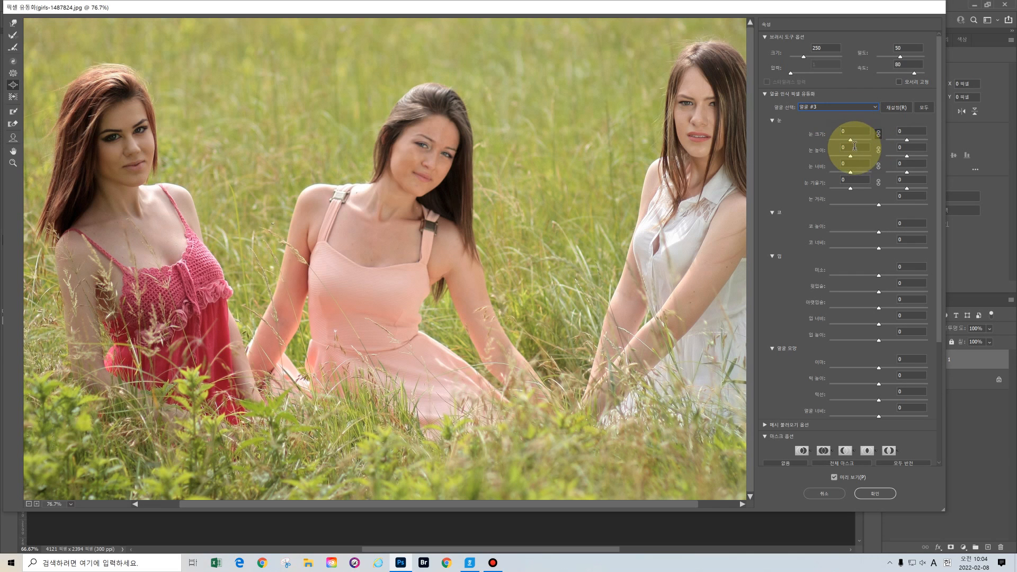
drag(852, 143, 875, 142)
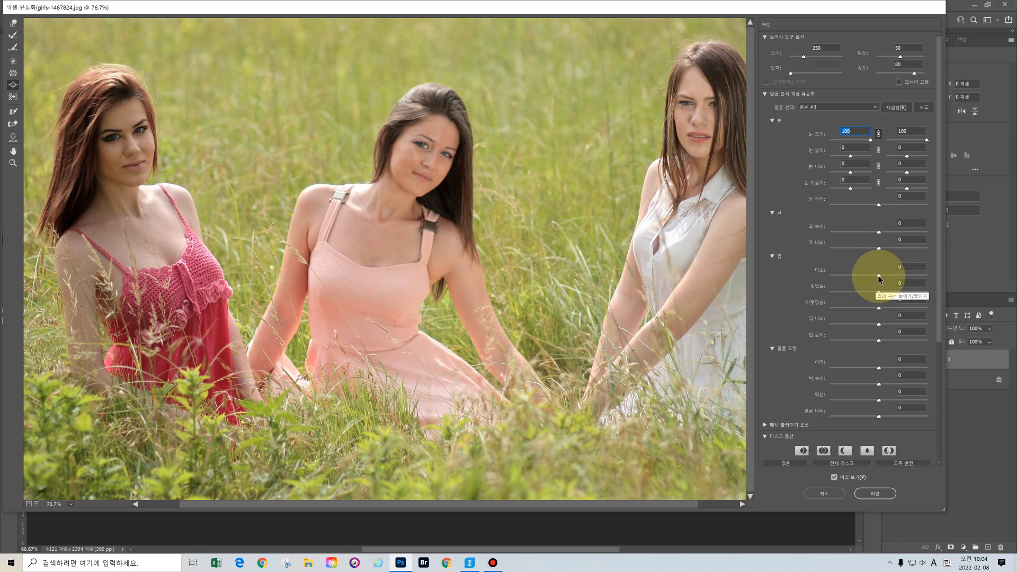
drag(878, 279, 930, 280)
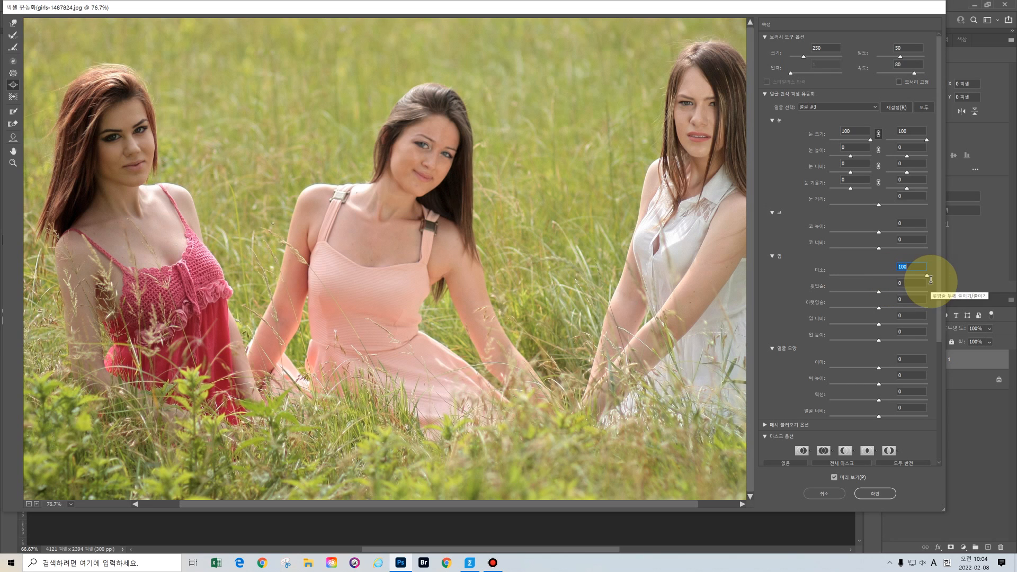
click(879, 310)
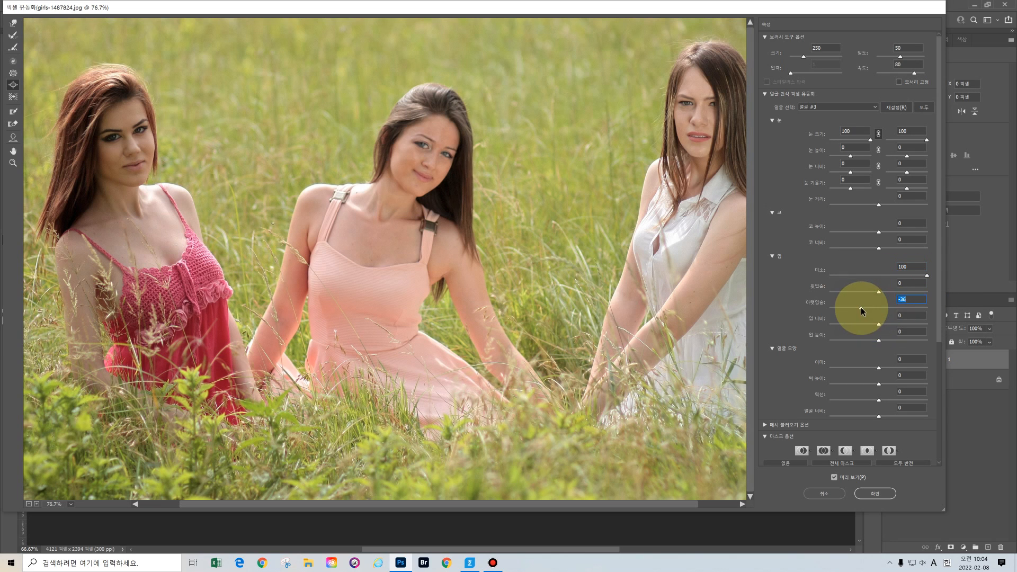